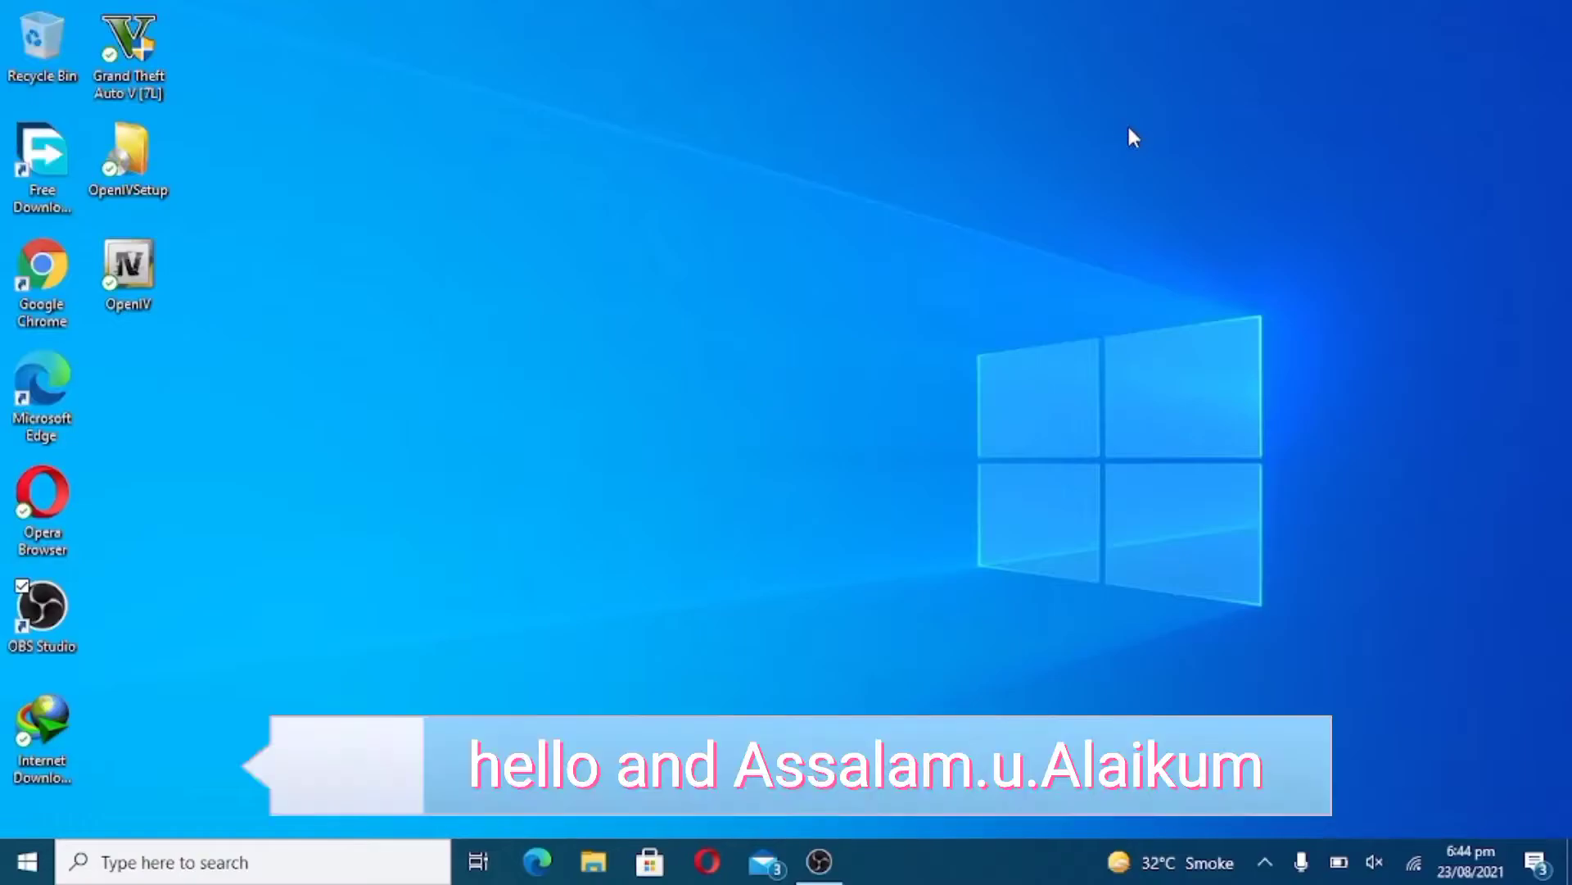
- Refresh the desktop several times from its context menu and with F5
right_click(1129, 127)
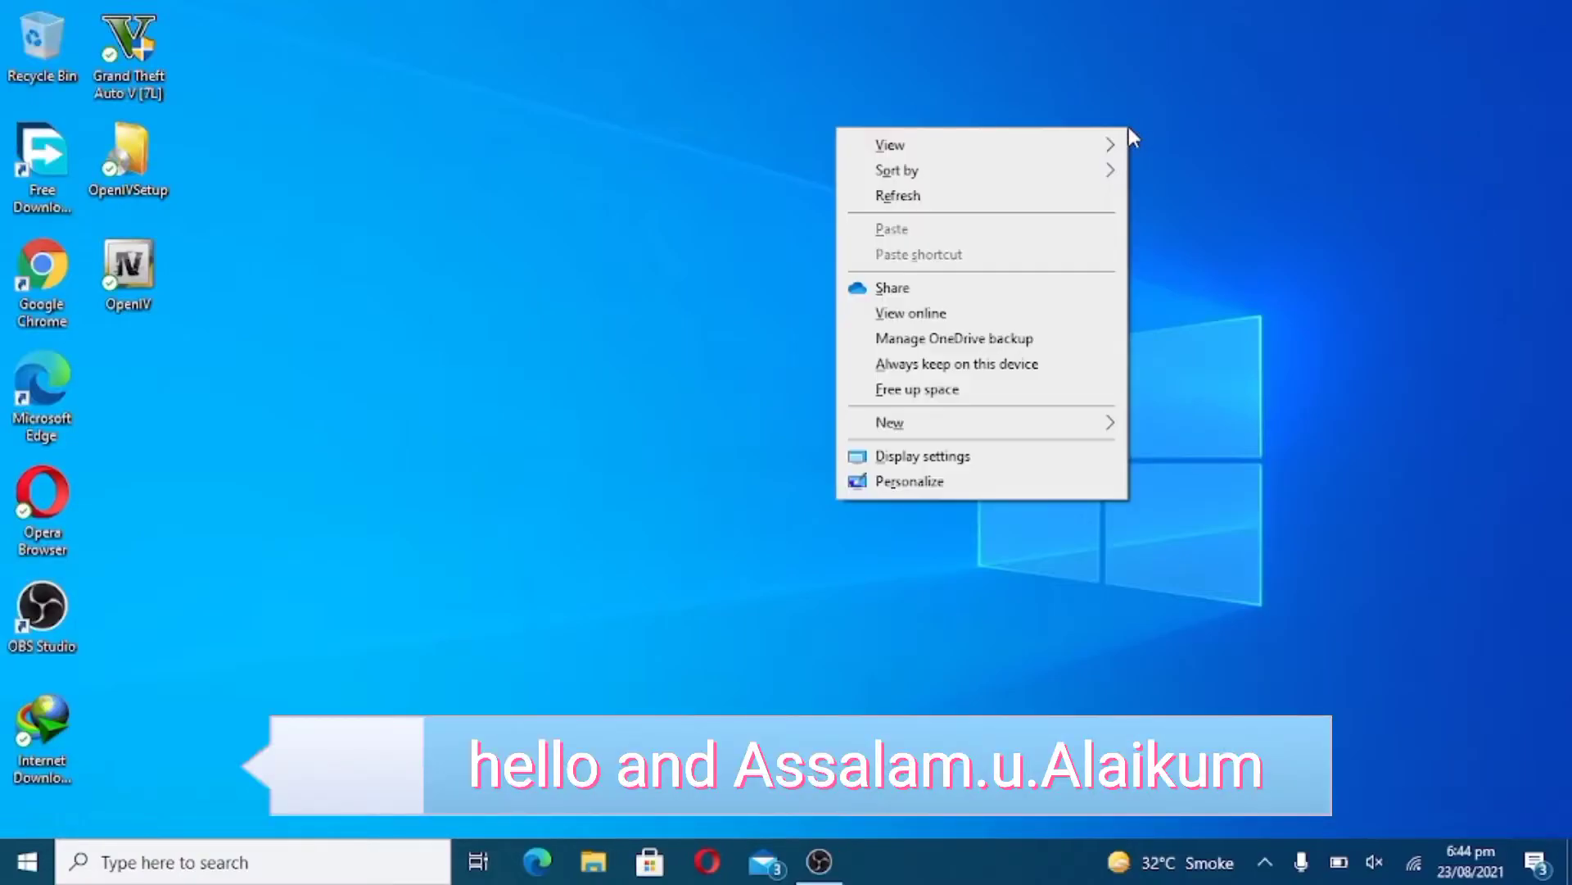
click(1018, 196)
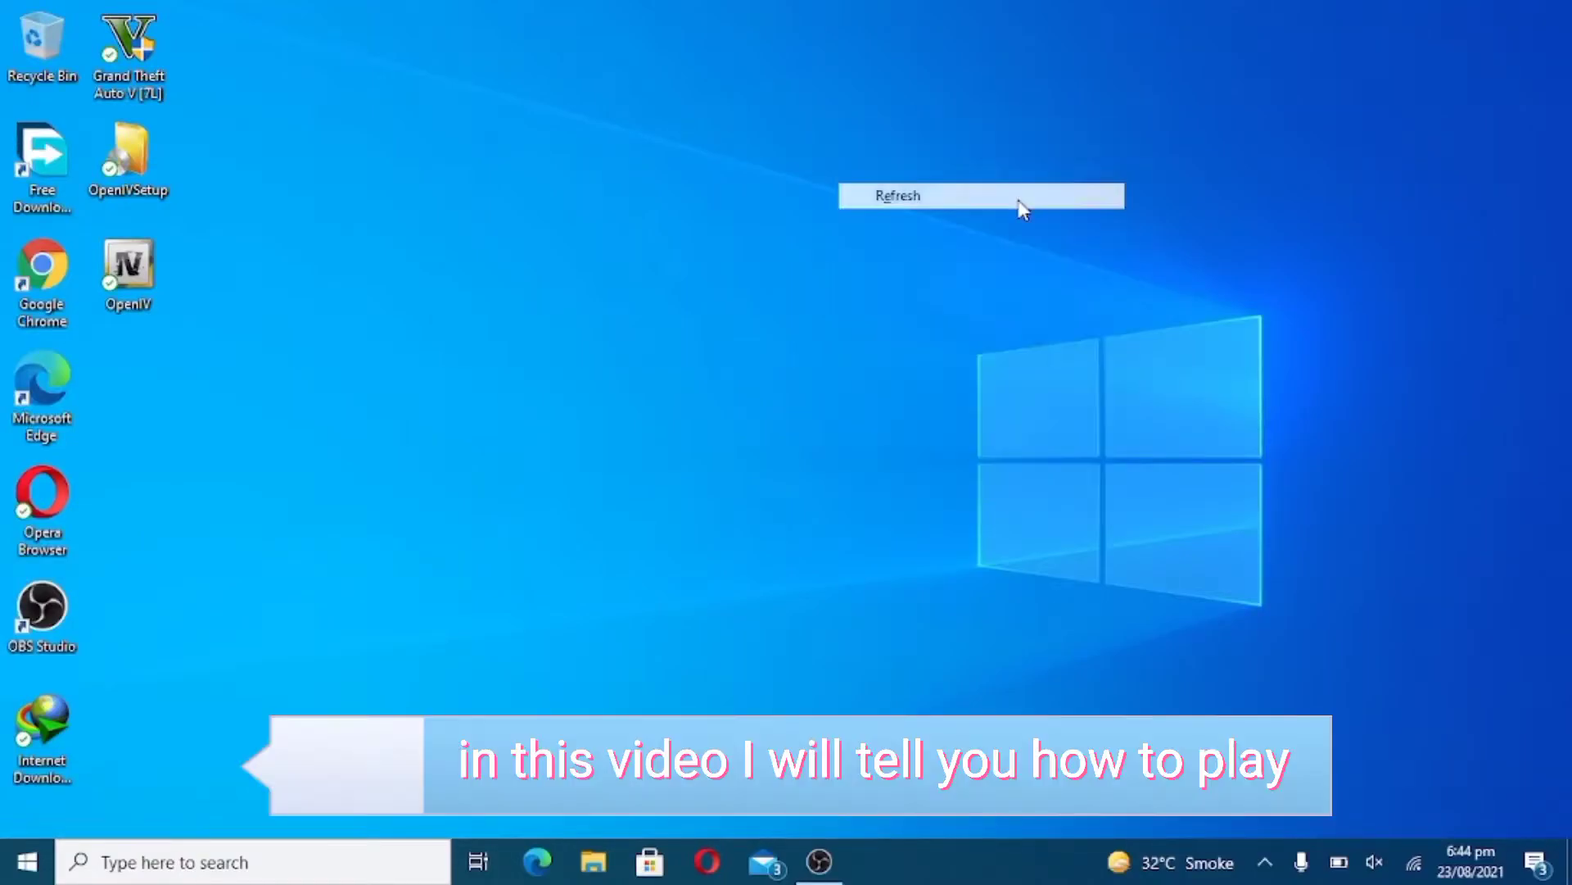
right_click(717, 387)
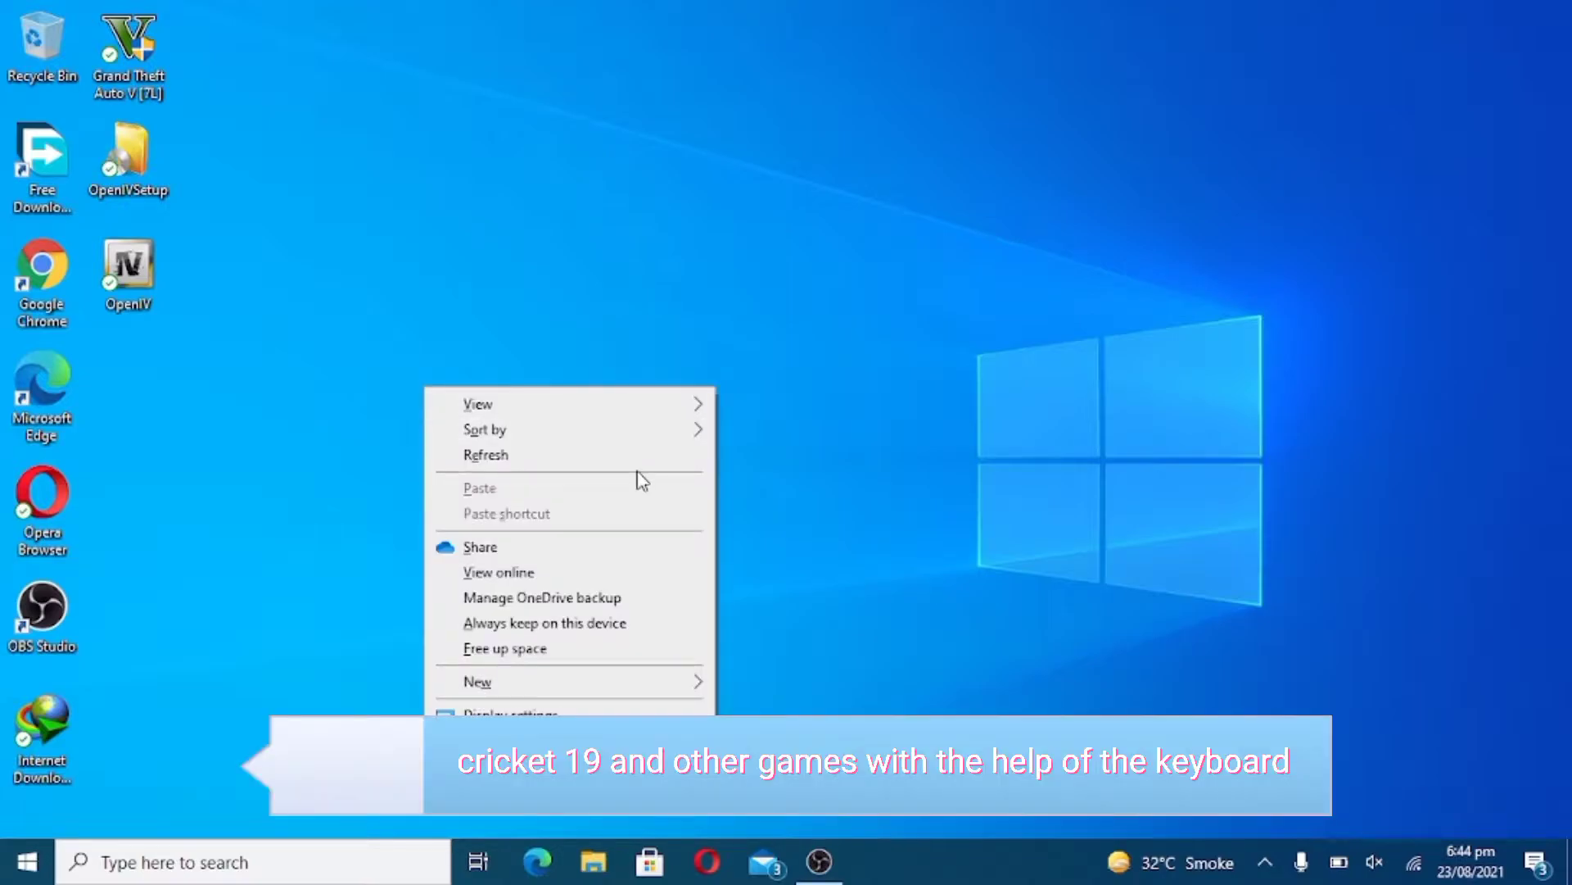
click(620, 457)
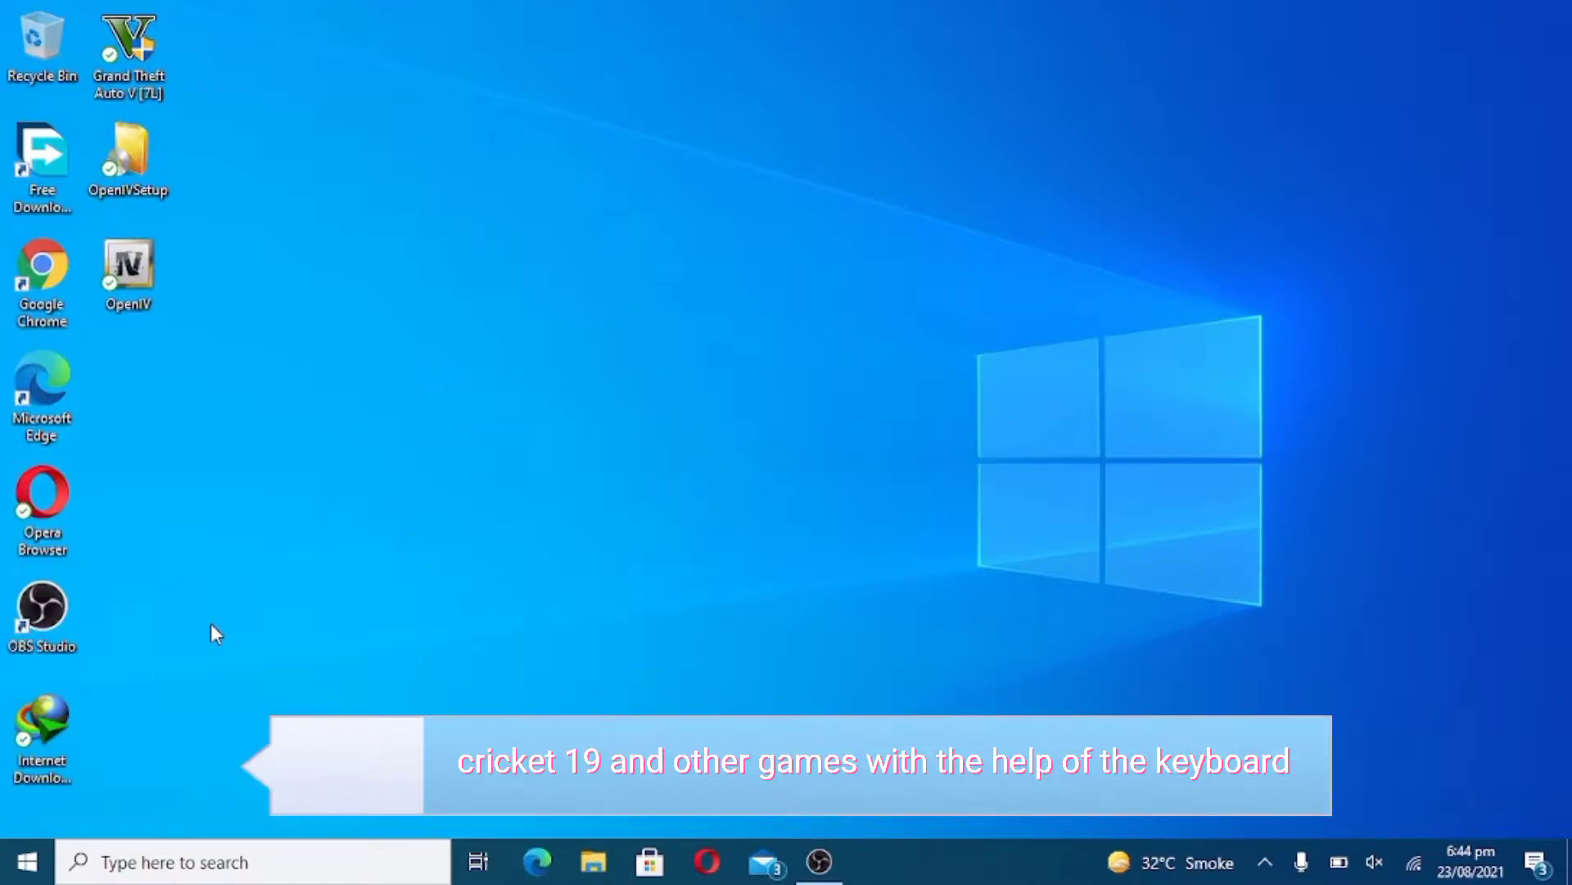
right_click(210, 622)
click(116, 320)
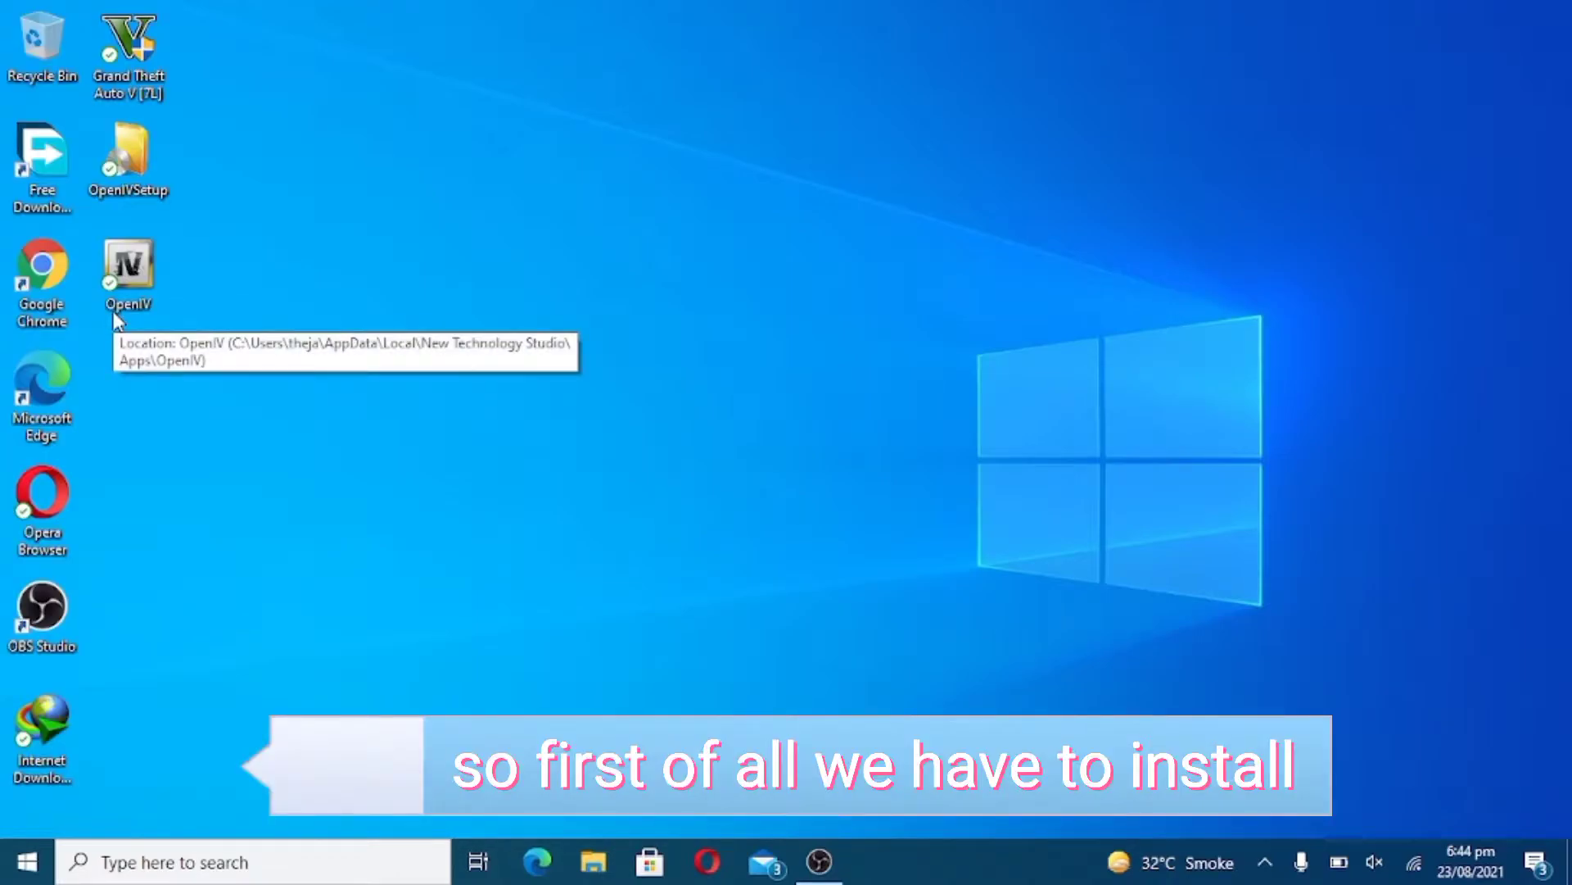
key(F5)
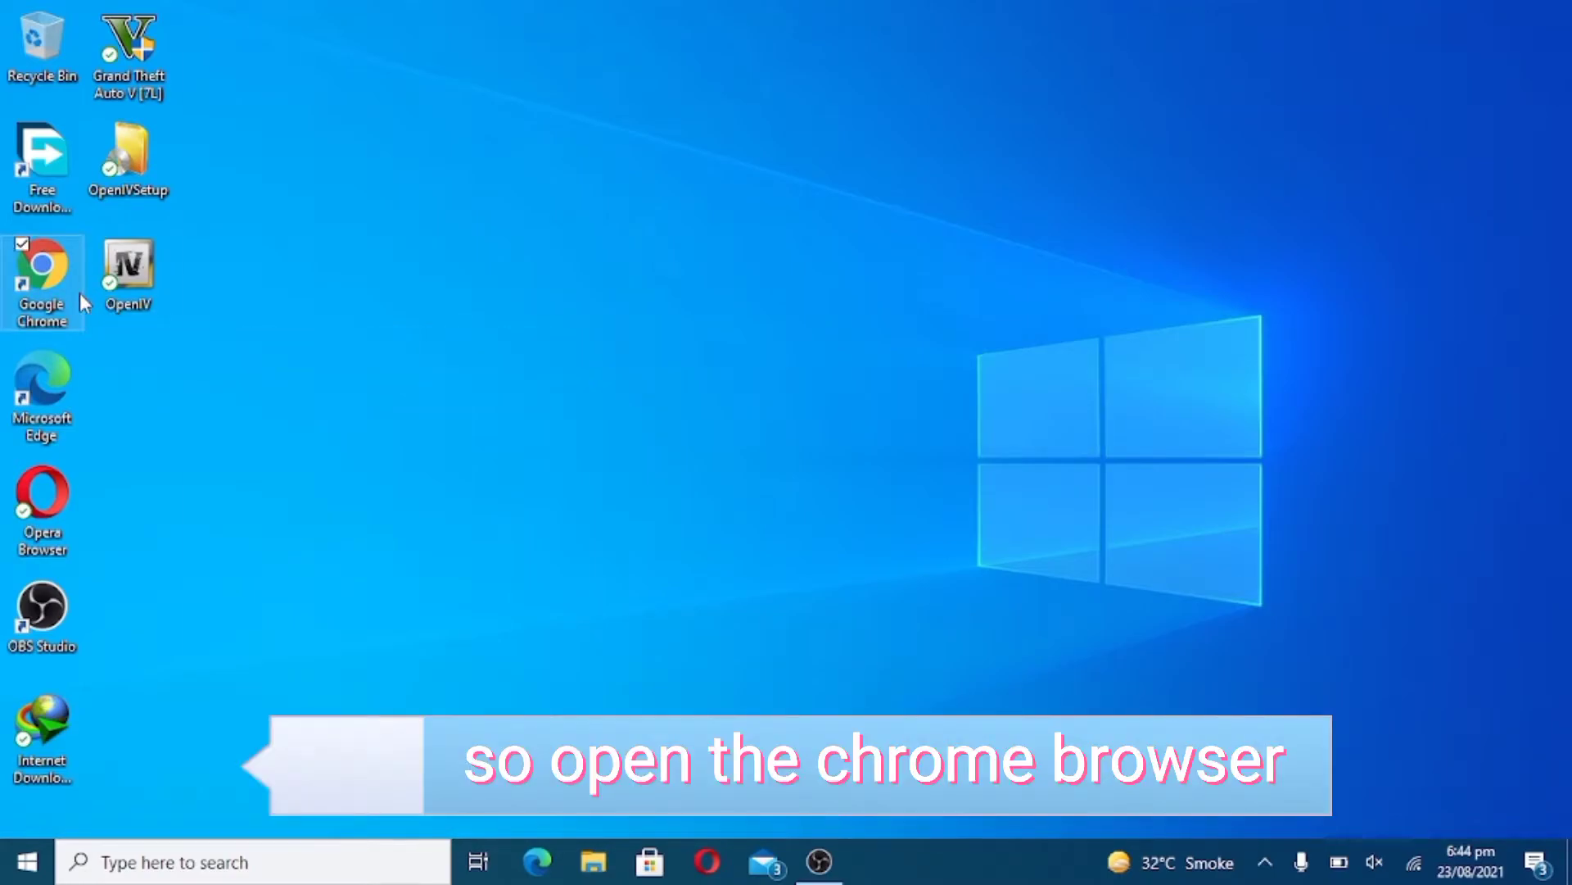
- Launch Chrome with the chosen profile and load the copied ONotepad note link
double_click(82, 298)
click(545, 463)
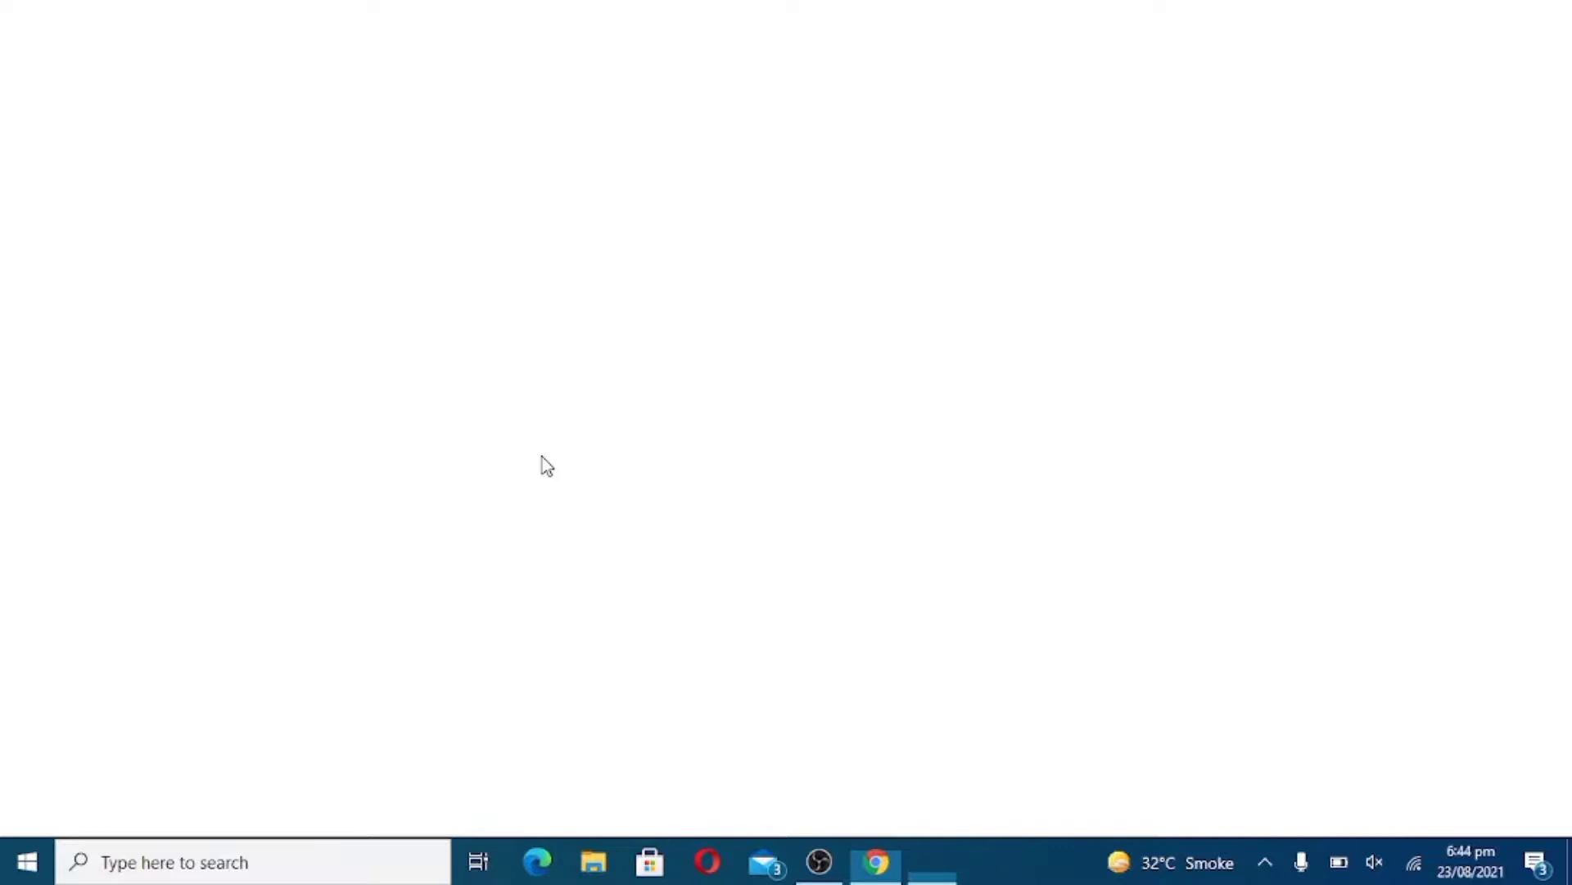
click(646, 62)
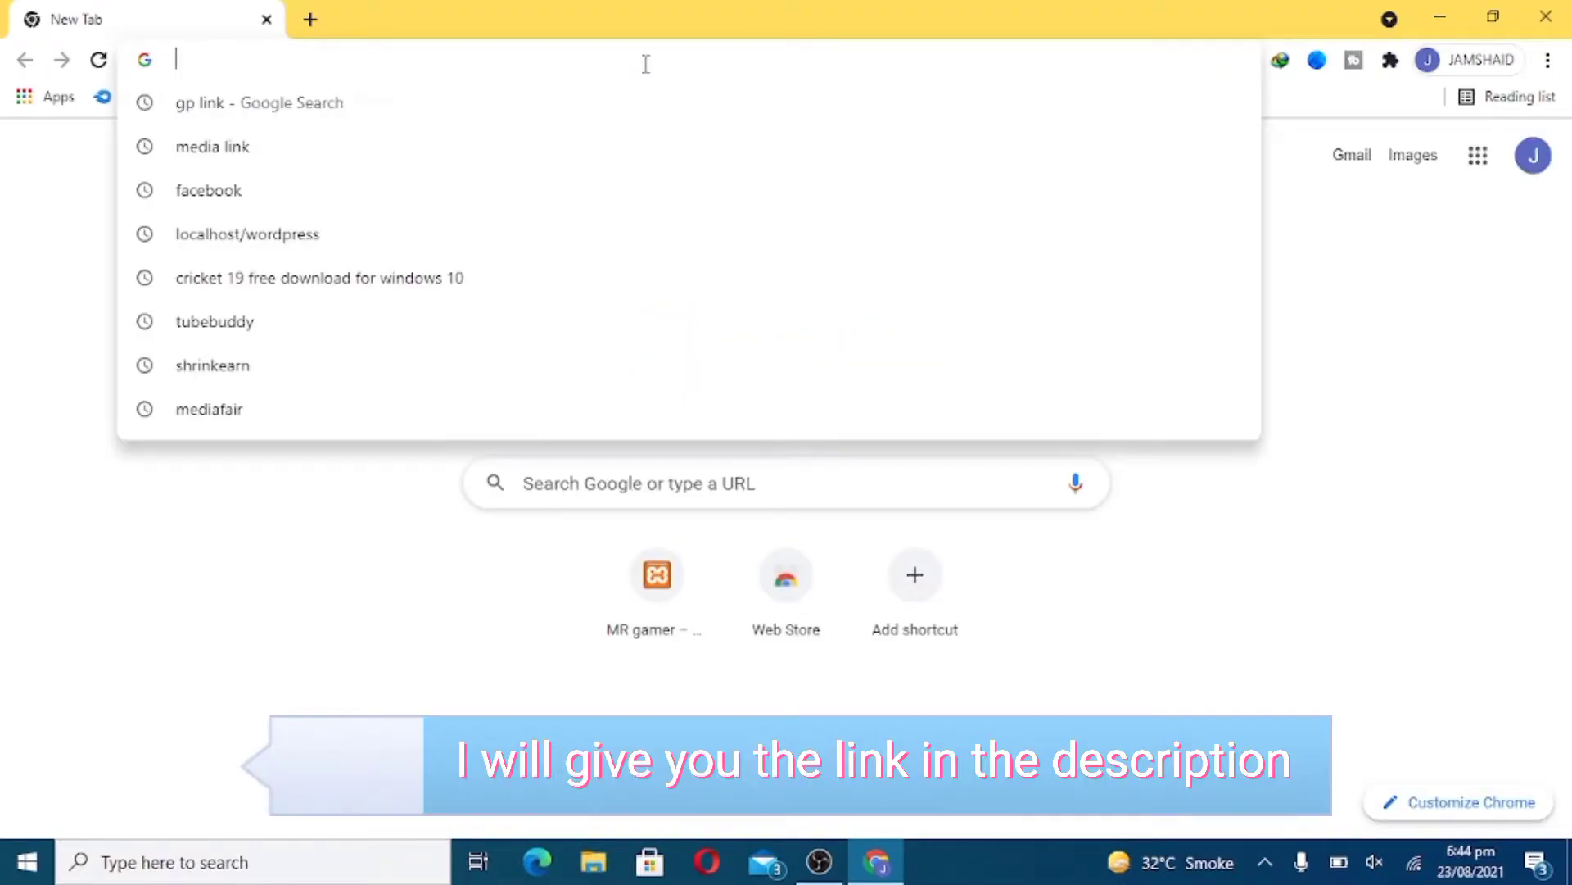
right_click(646, 64)
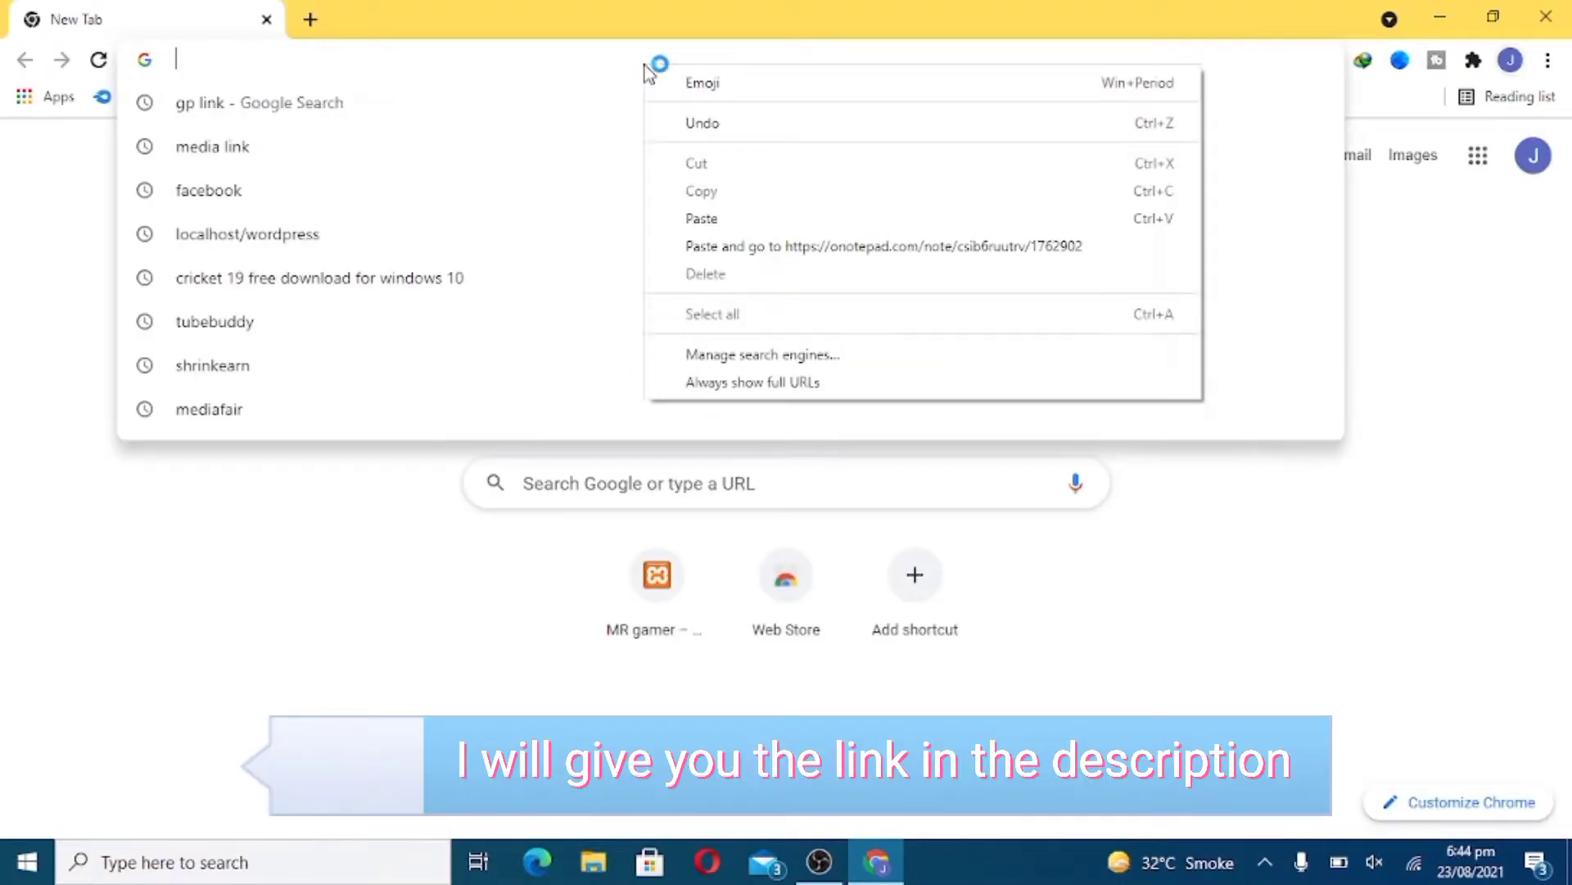
click(737, 219)
key(Return)
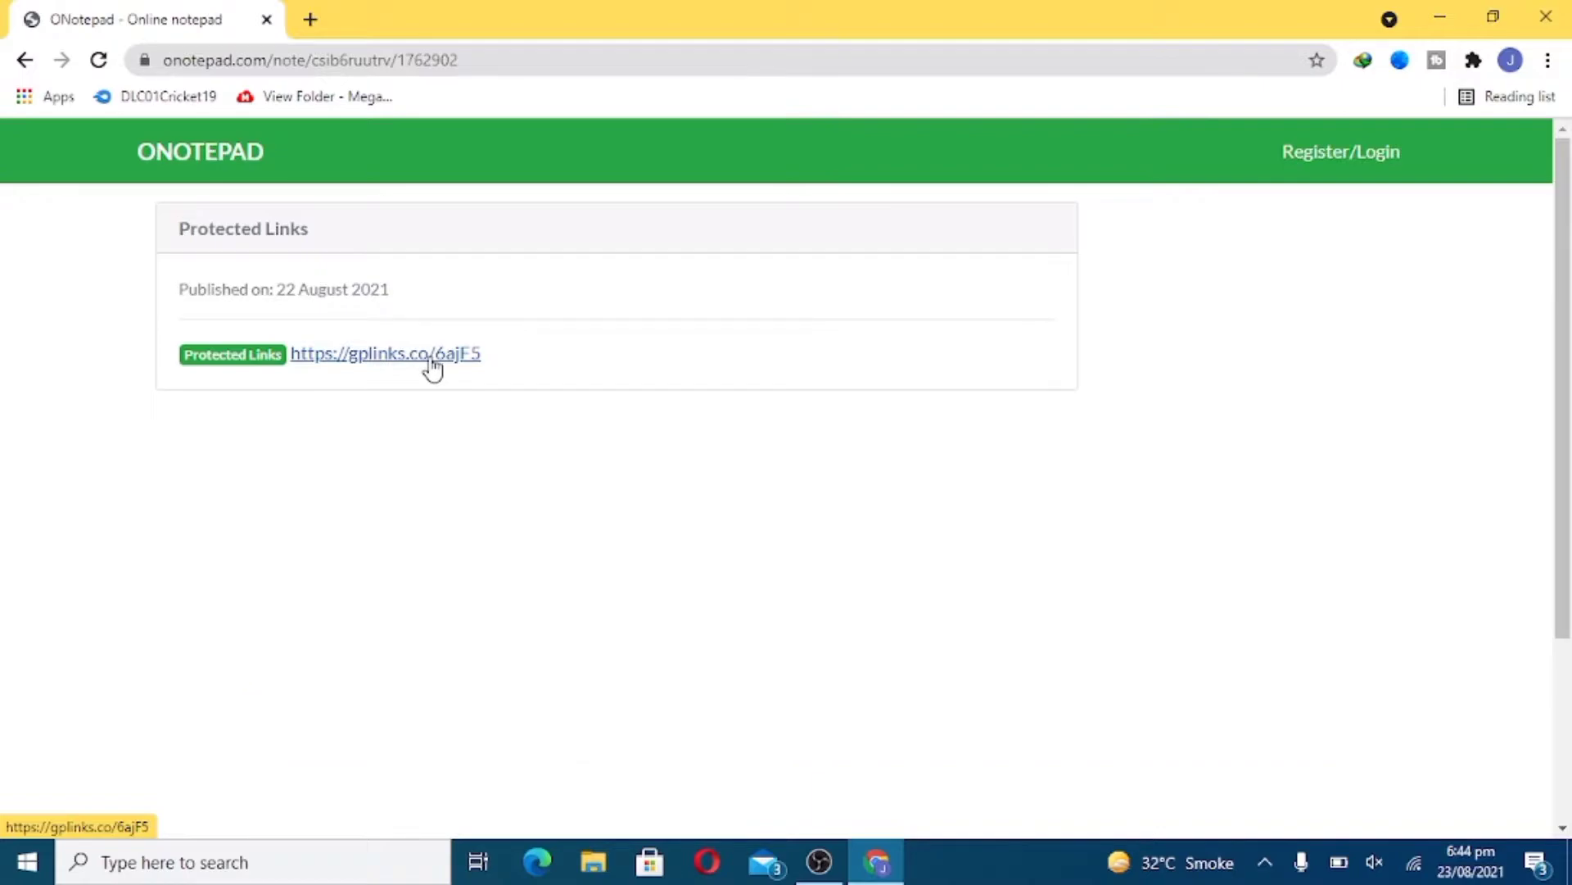
- Follow the gplinks link and scroll down to the Download Keyboard Splitter 1.2.0.0 panel
click(424, 360)
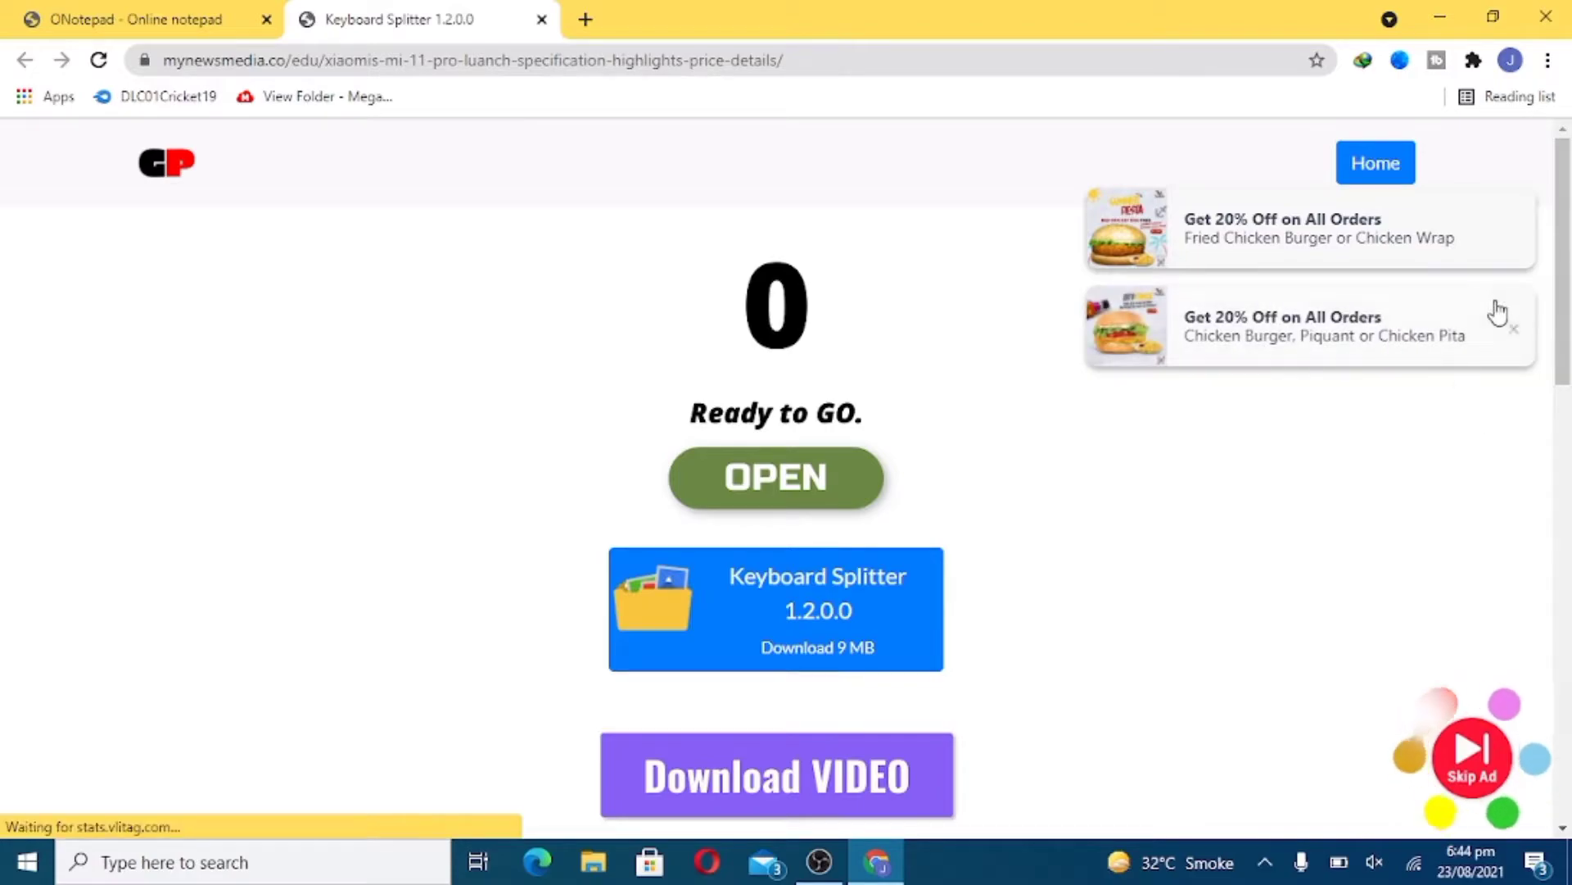
scroll(1570, 557, down, 15)
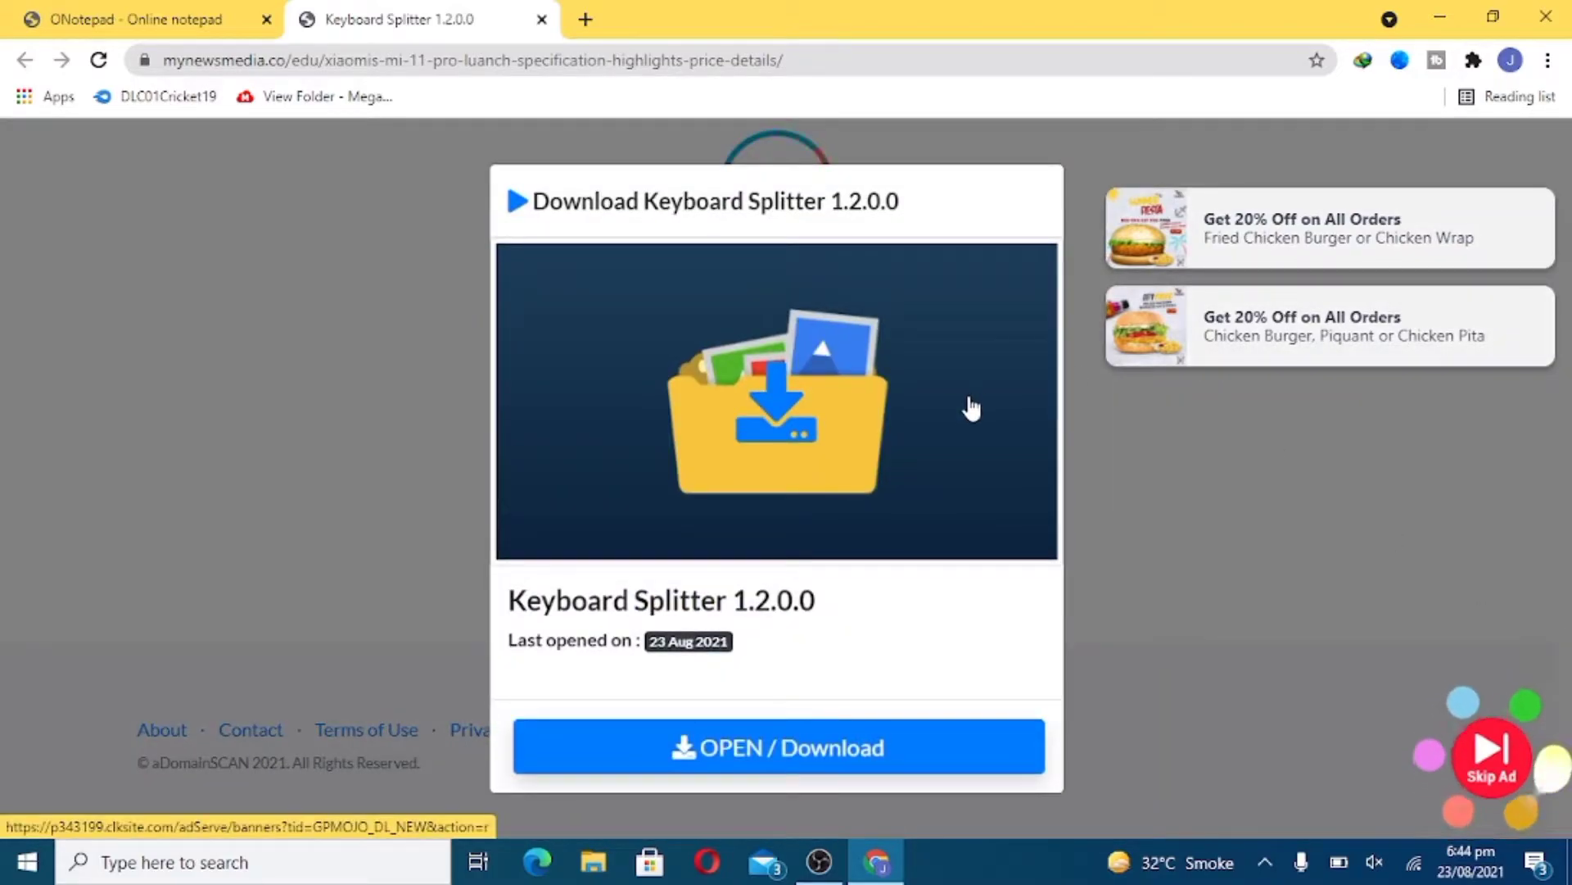
- Click the download image, close the pop-up ad tab via Leave, then continue
click(754, 405)
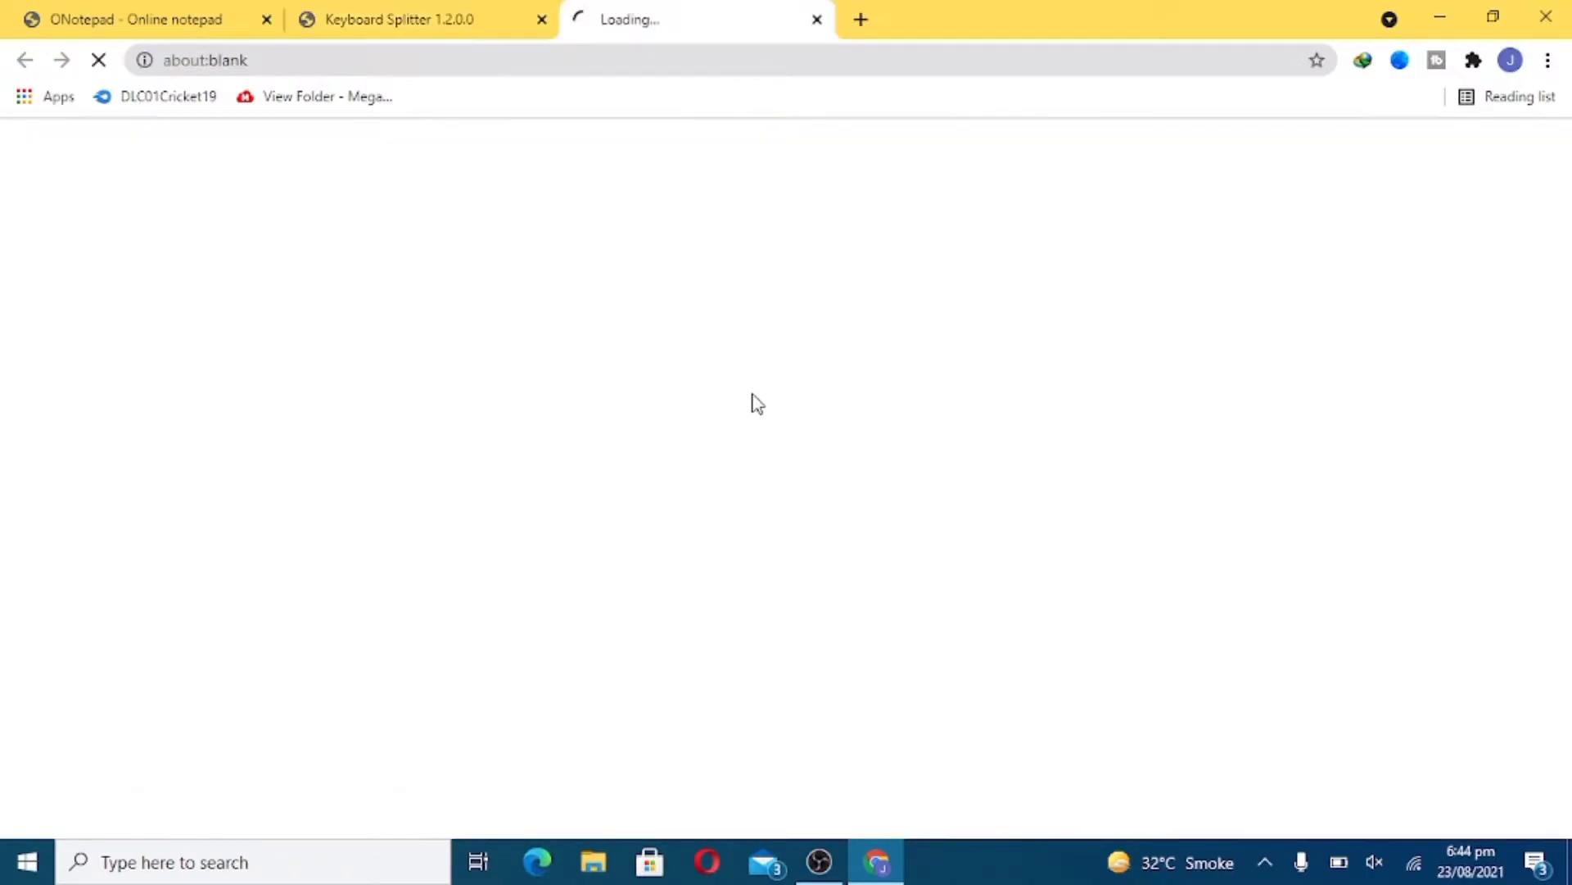
click(817, 28)
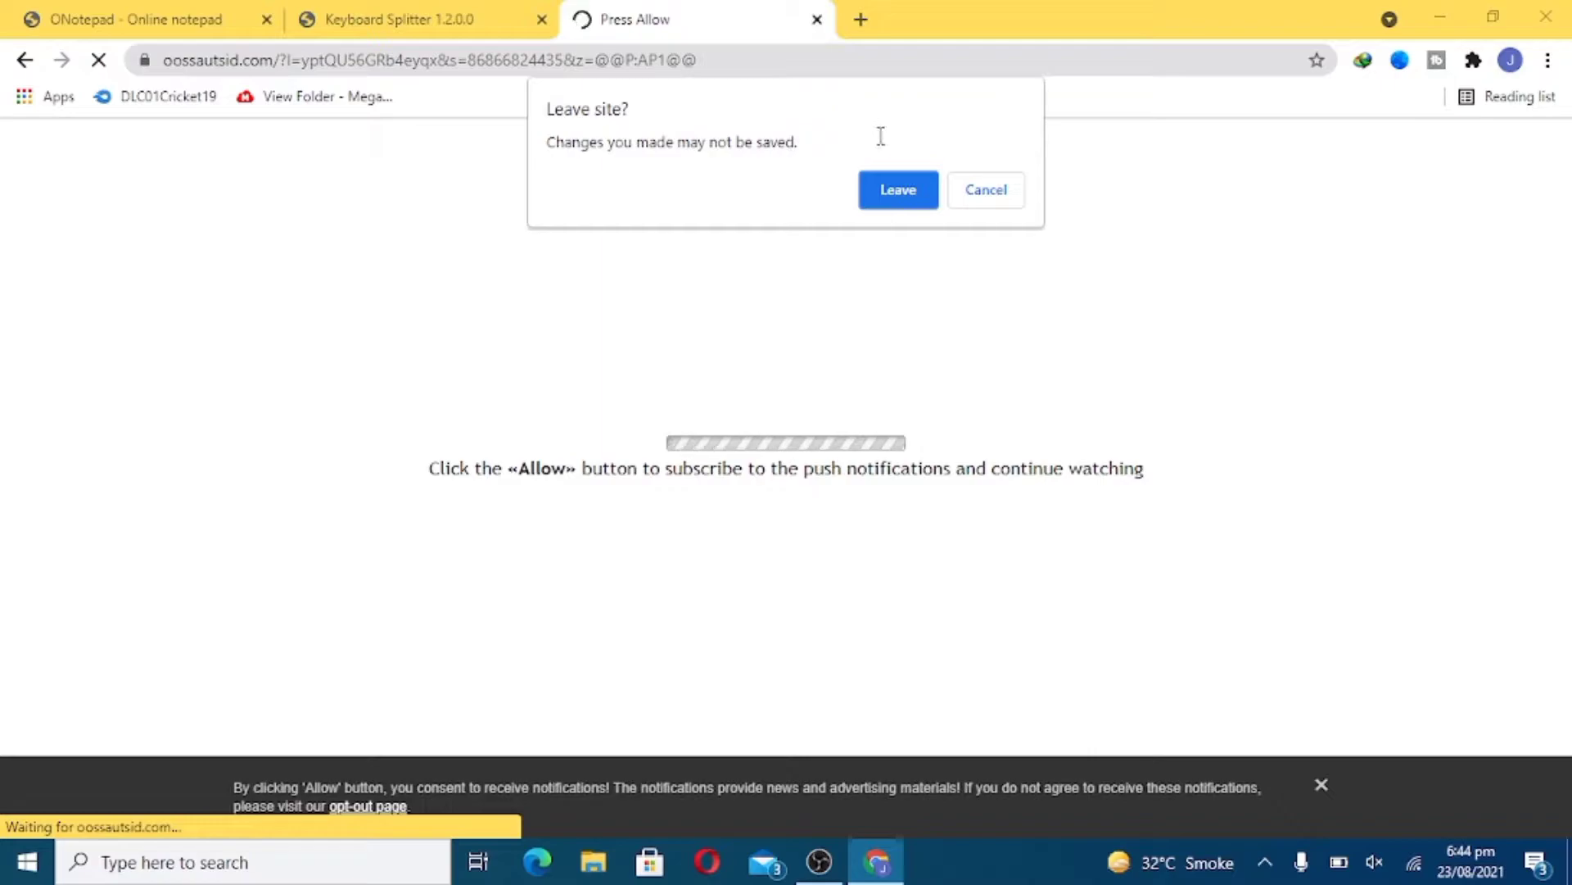
click(901, 196)
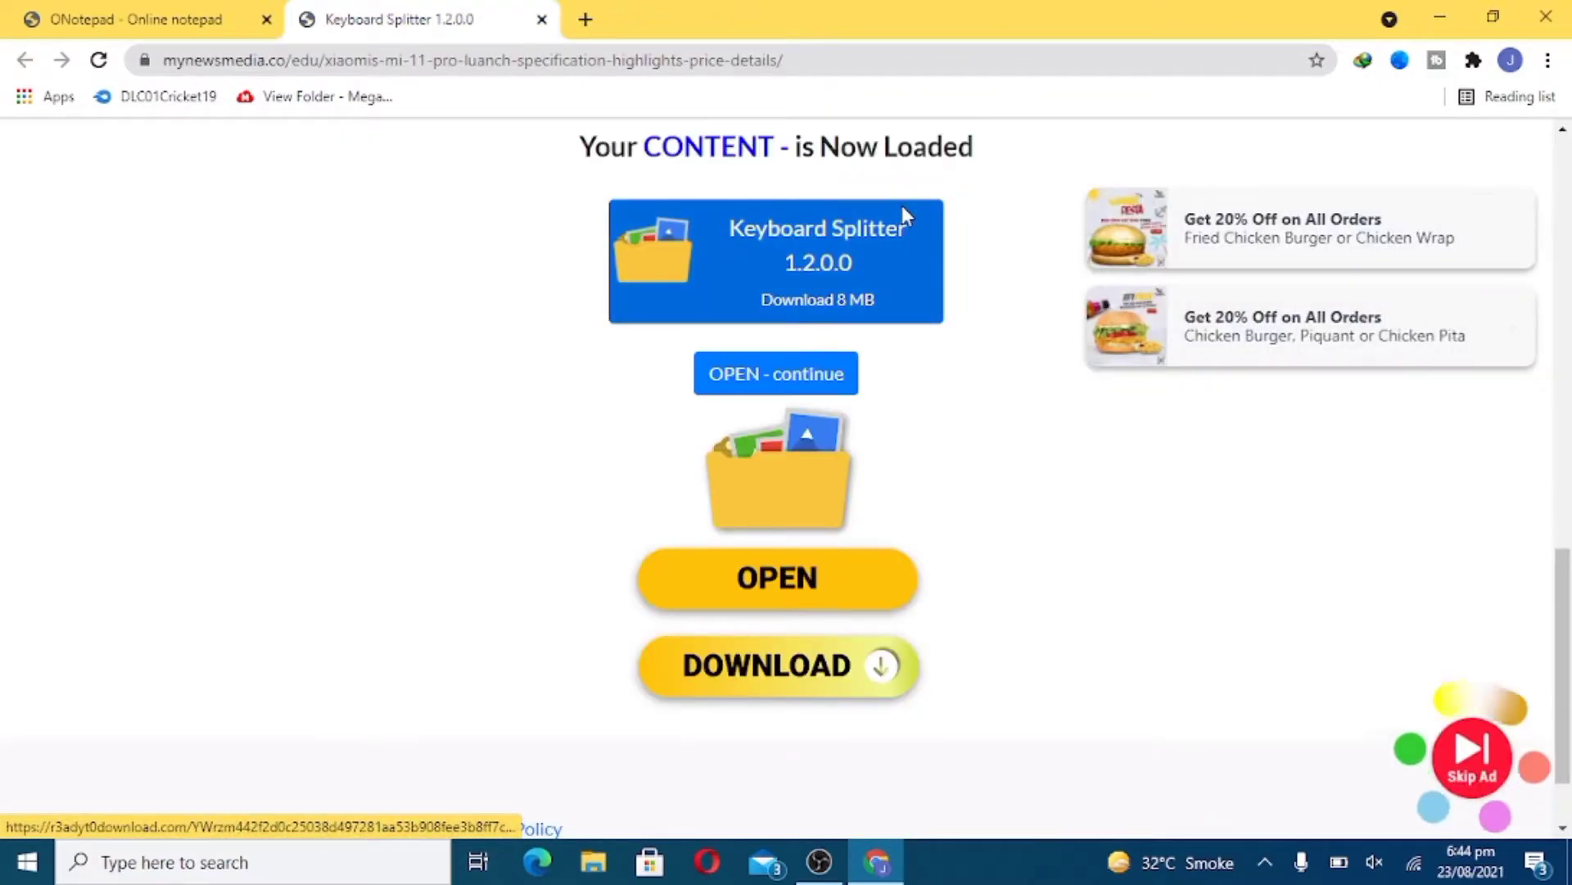
click(786, 379)
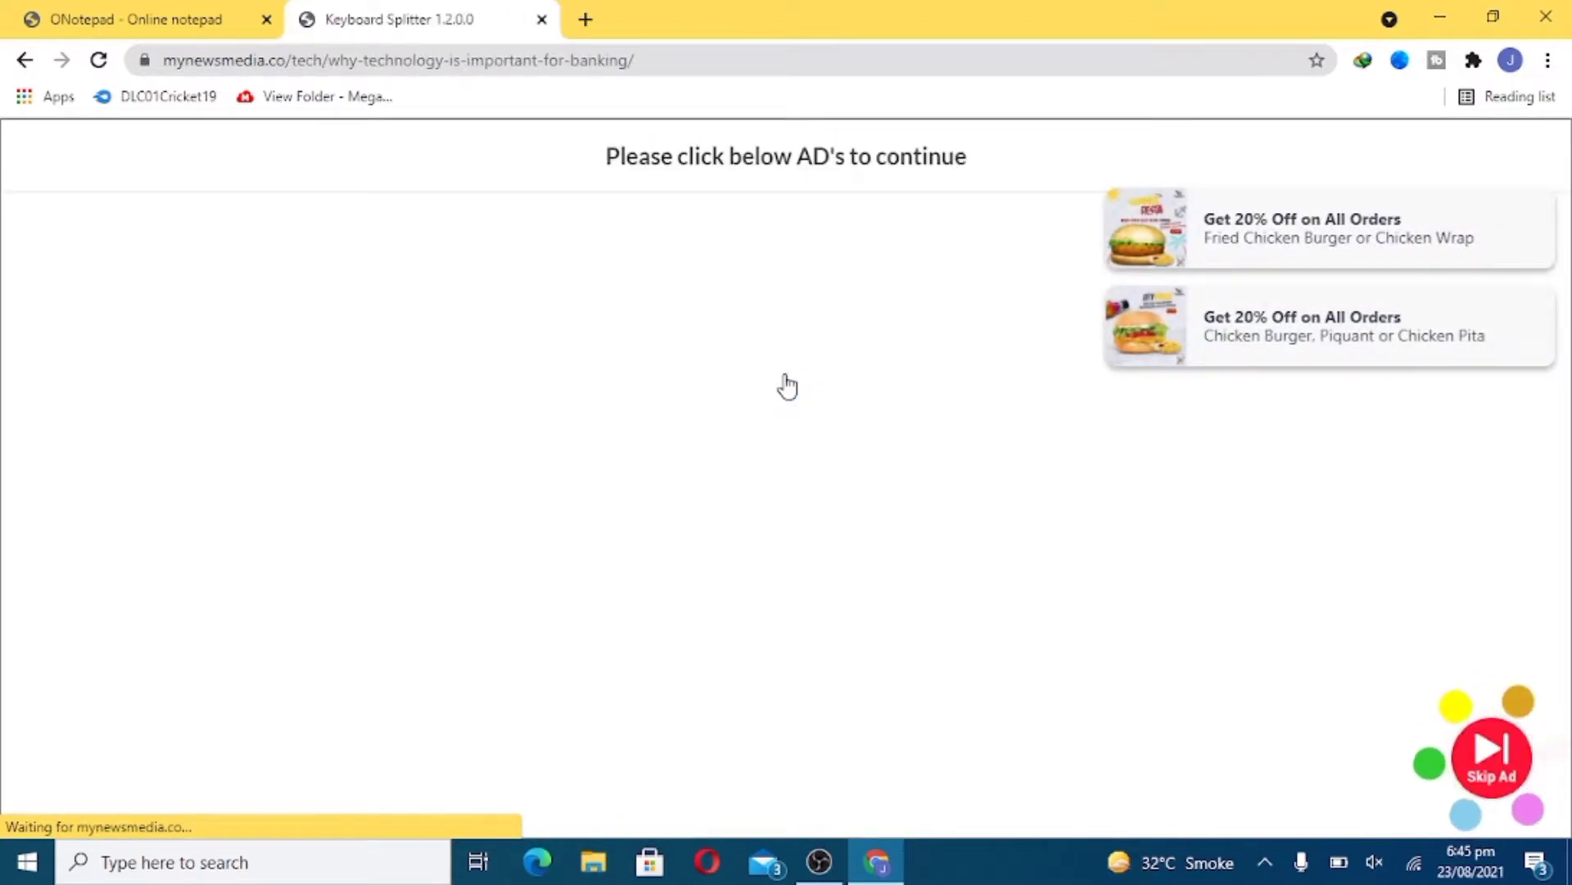
- Visit the three ad cards, close the interstitial, and dismiss the redirecting pop-up tab
click(1541, 242)
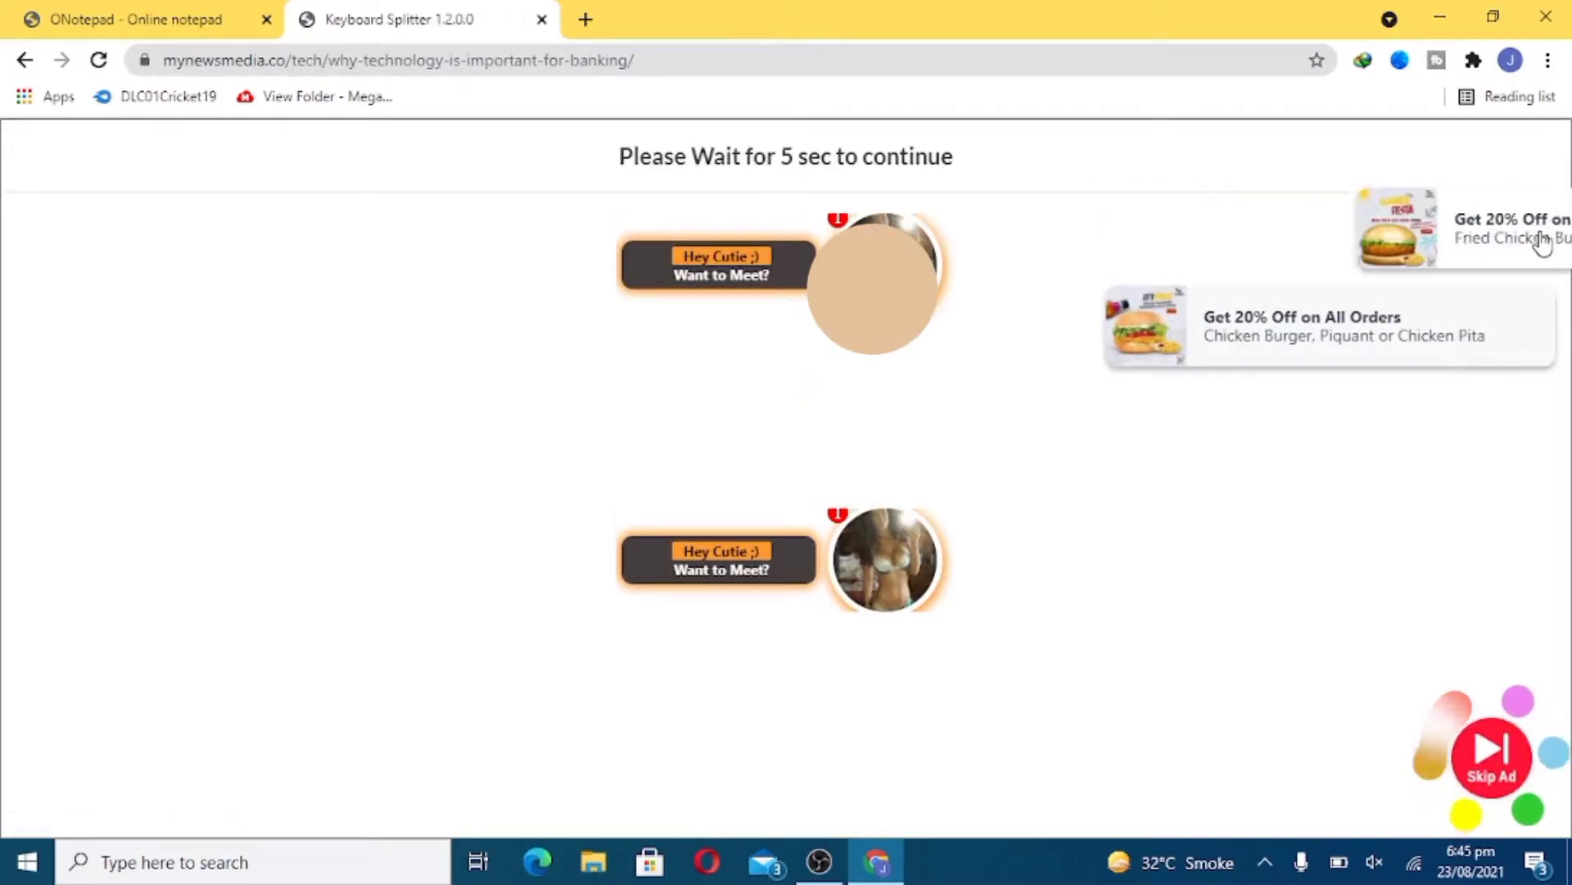
click(1536, 245)
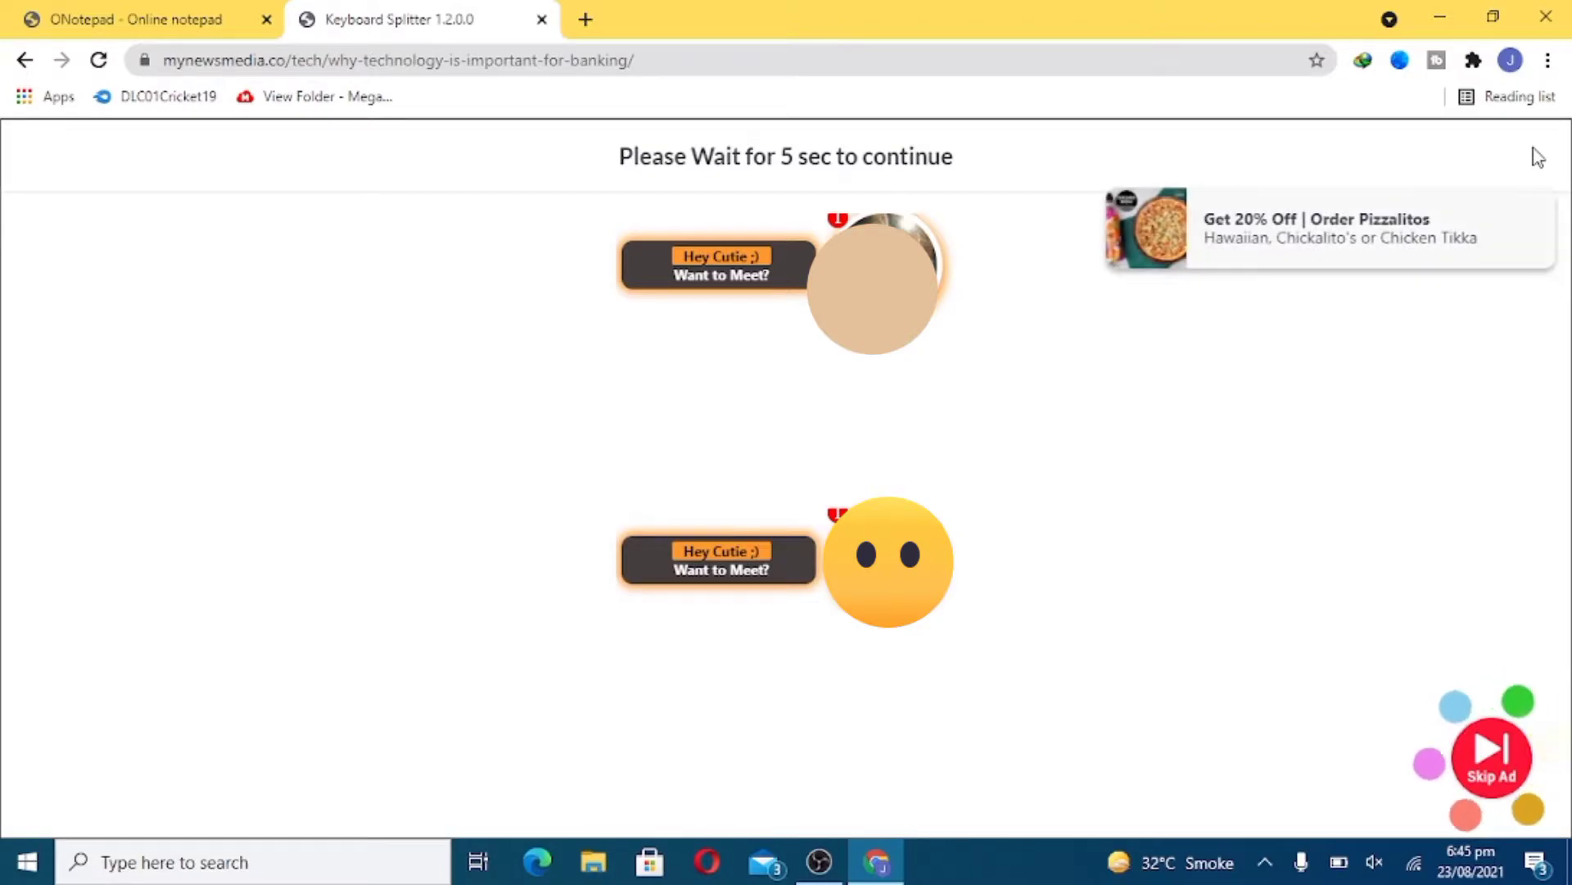
click(1537, 234)
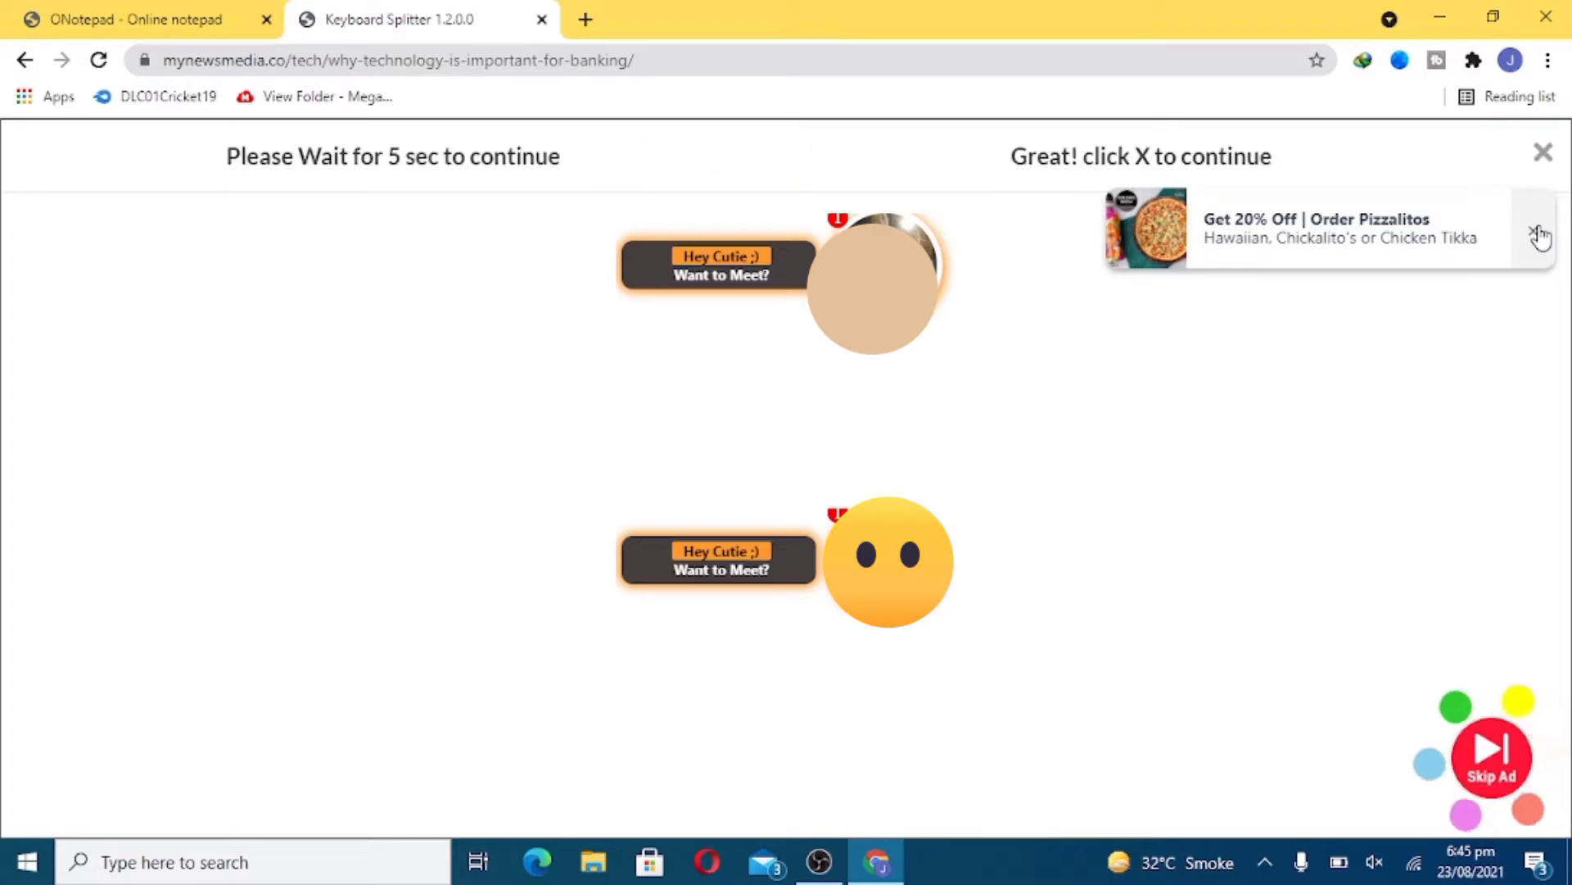
click(1543, 156)
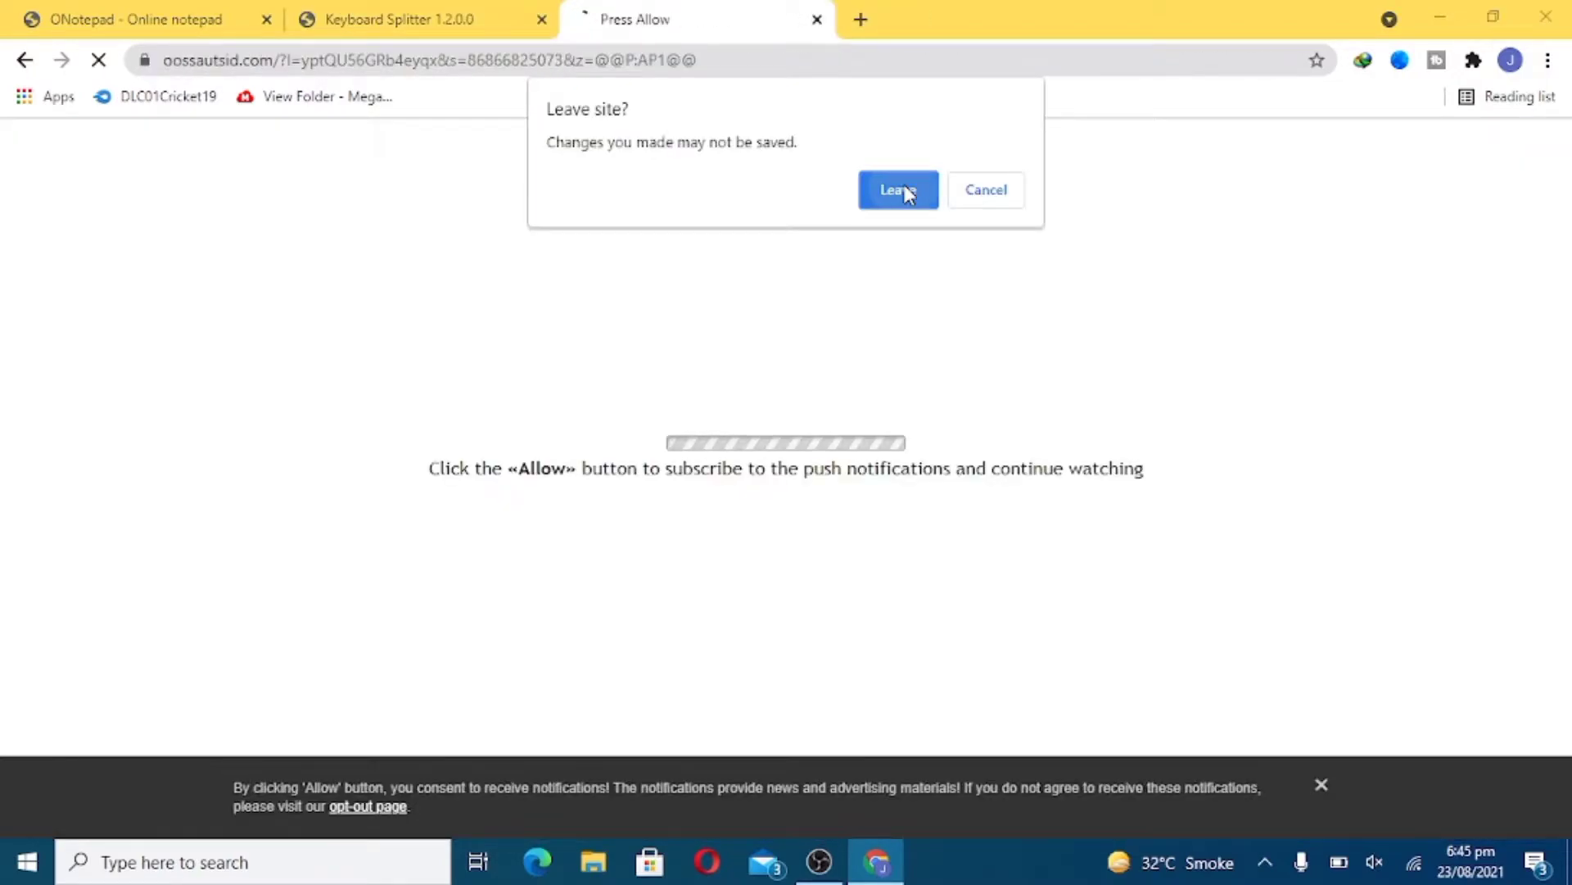
click(904, 190)
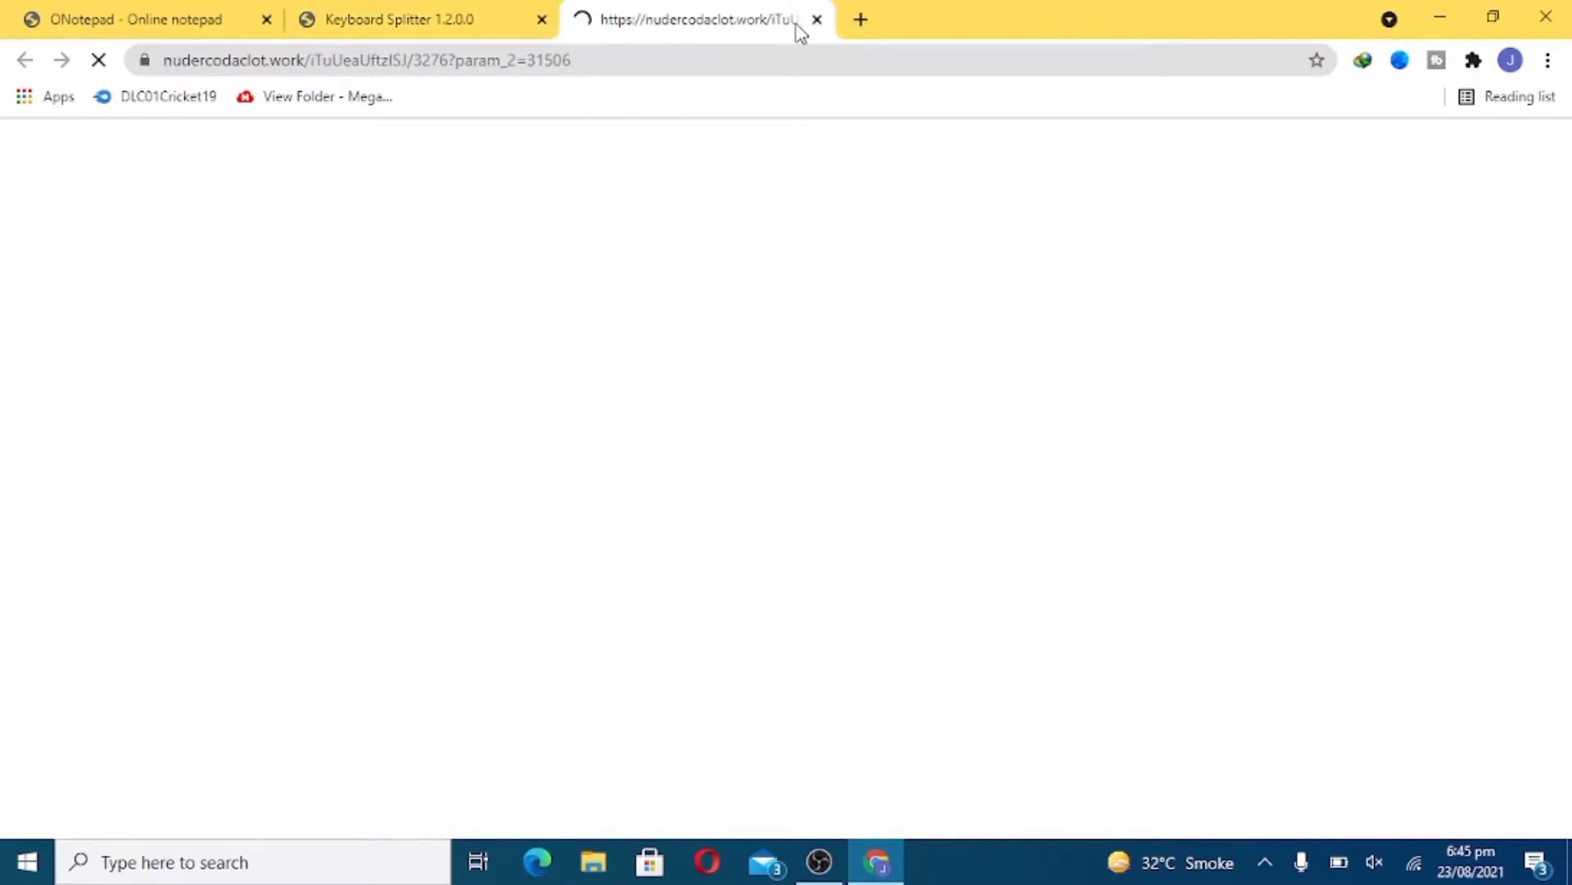
click(816, 19)
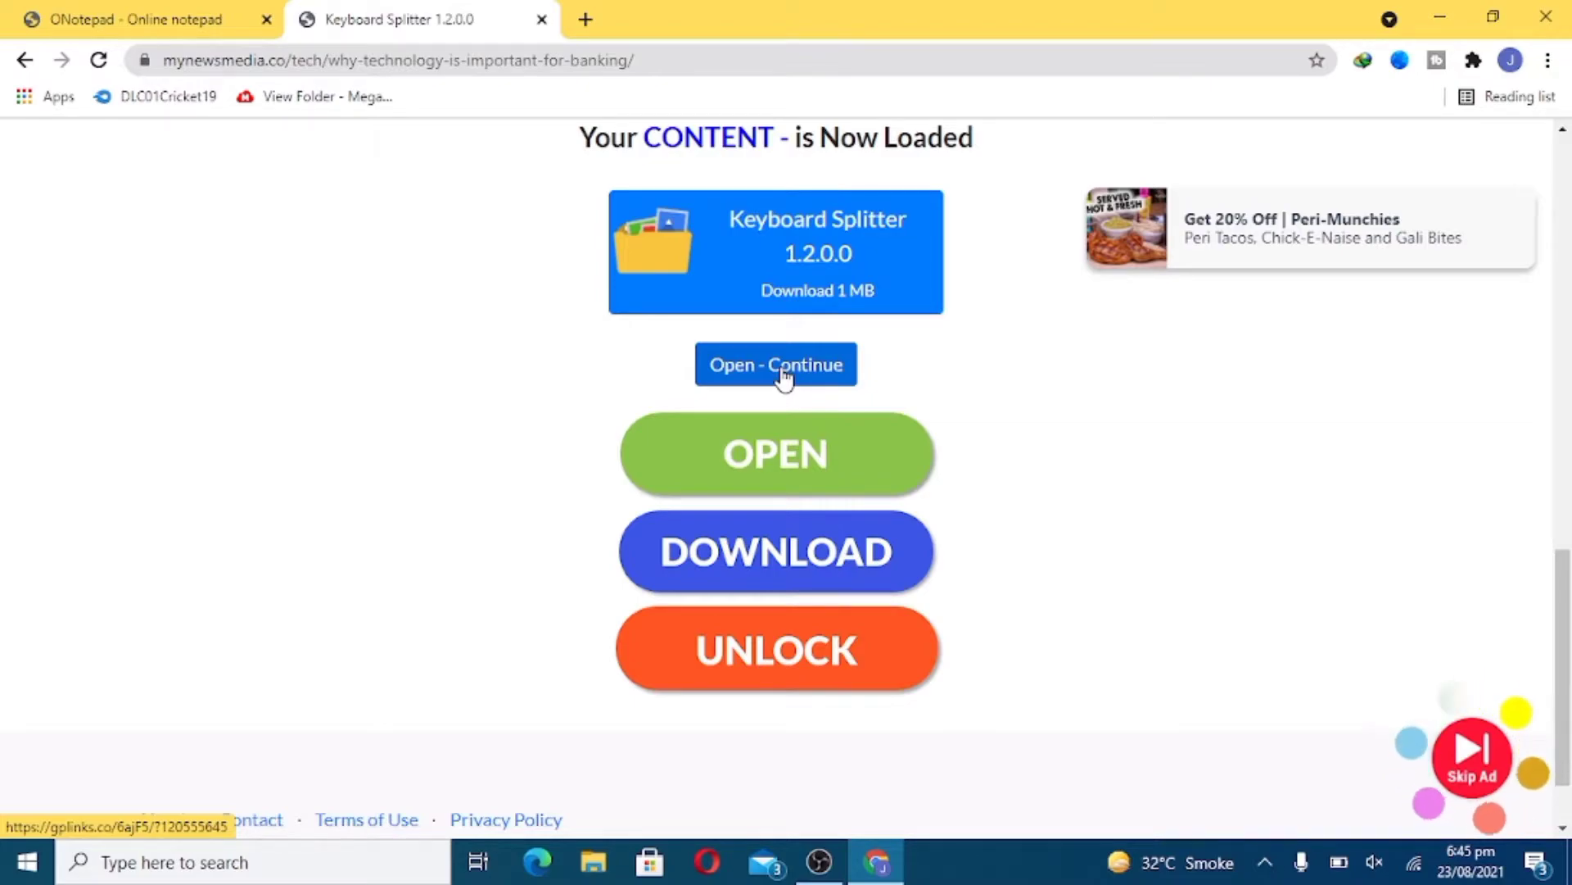
- Continue to the next gplinks step and scroll the page to reach the Unlock Link button
click(784, 378)
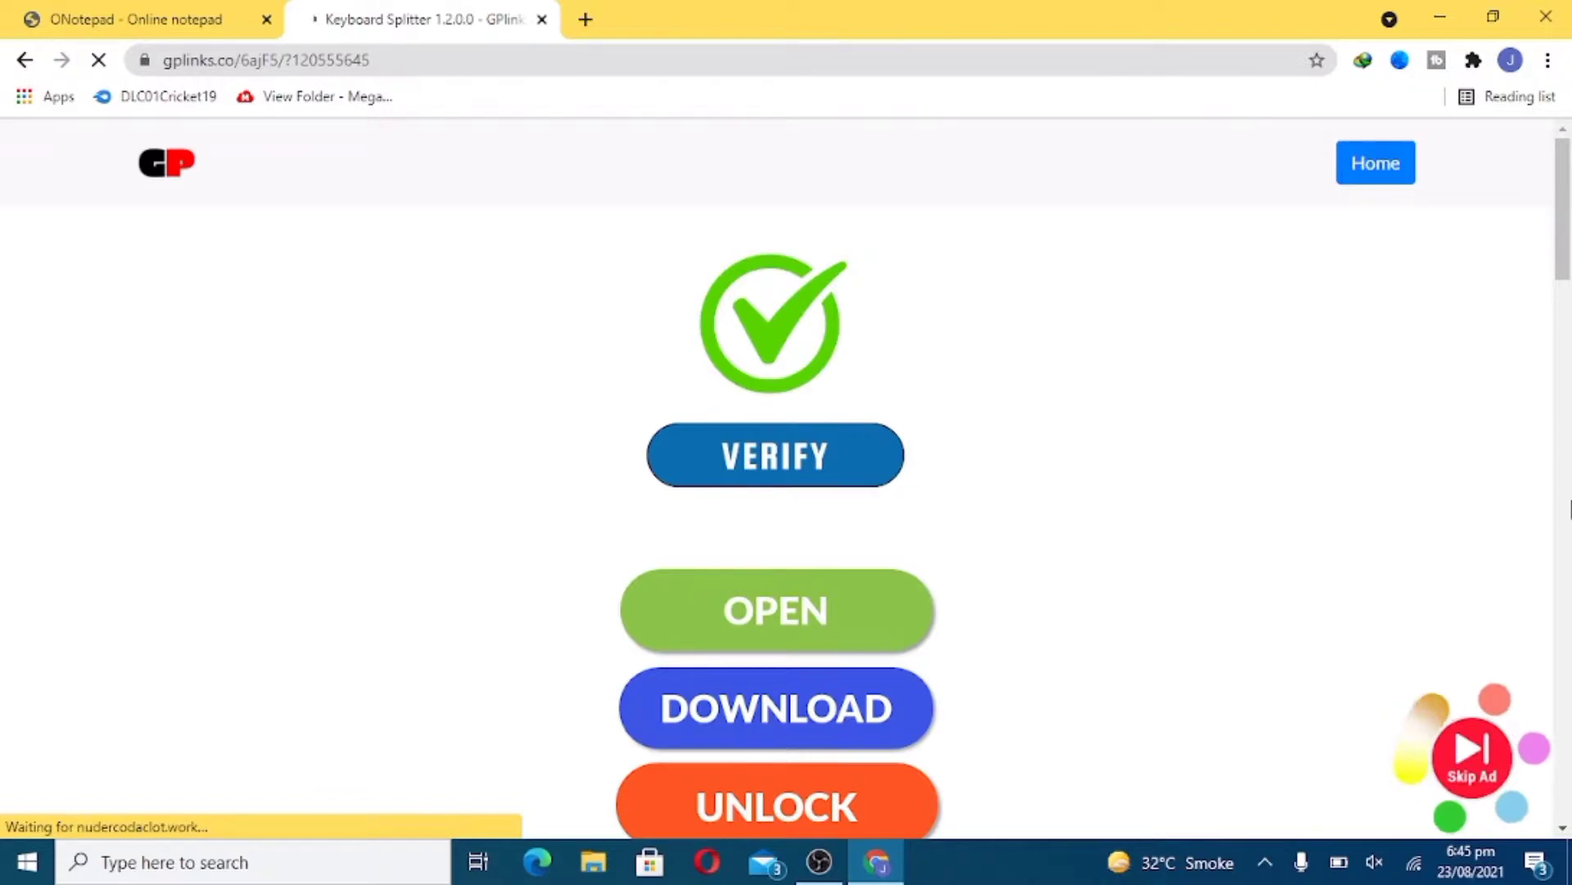
click(1566, 509)
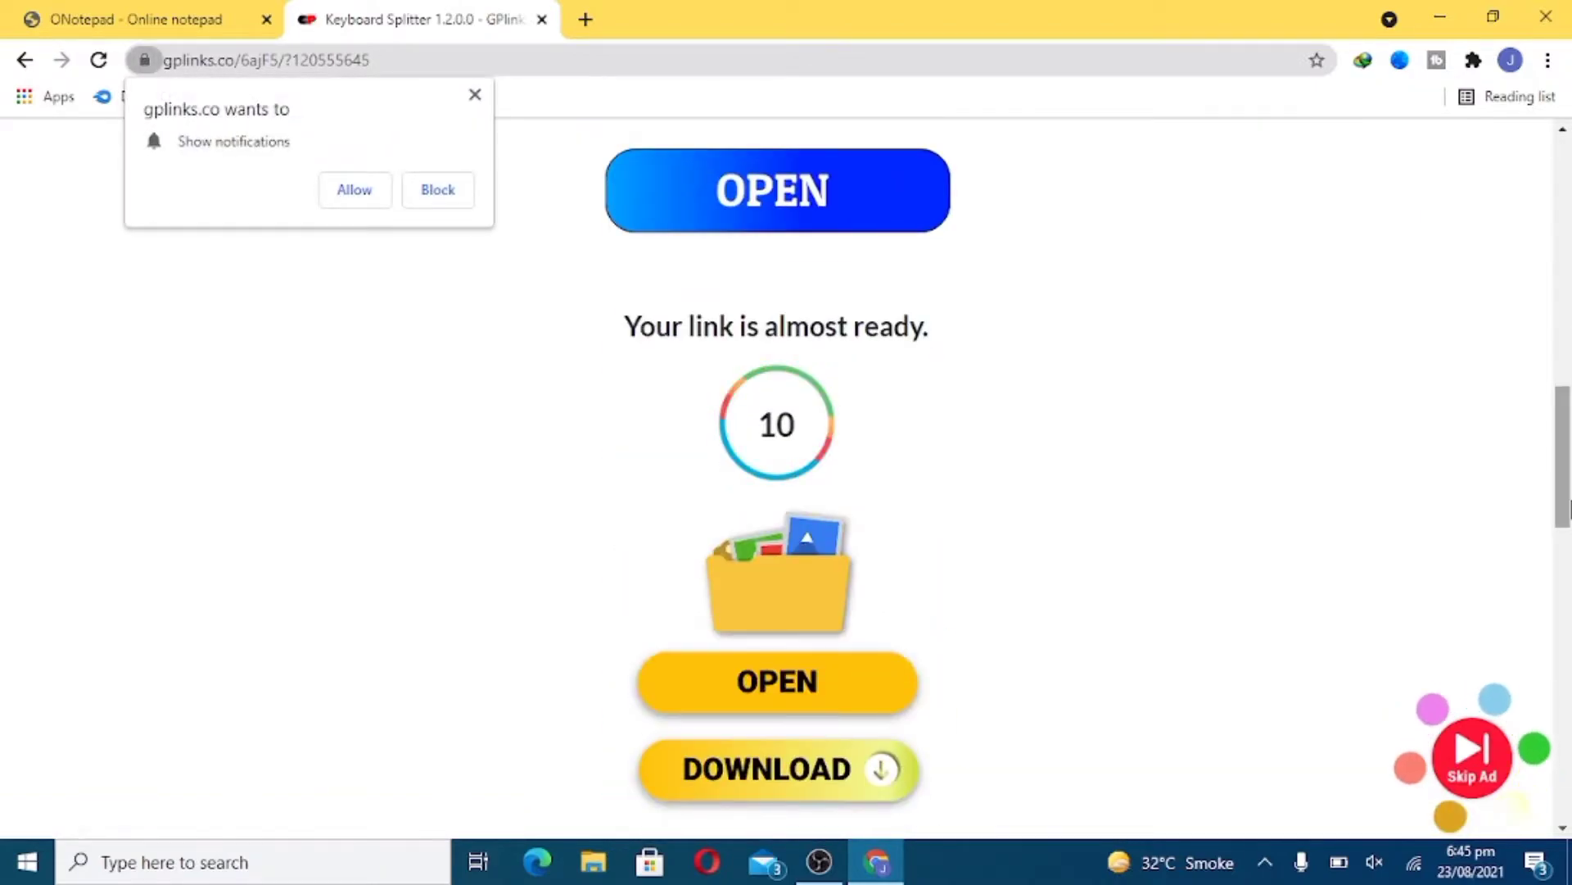
click(1567, 577)
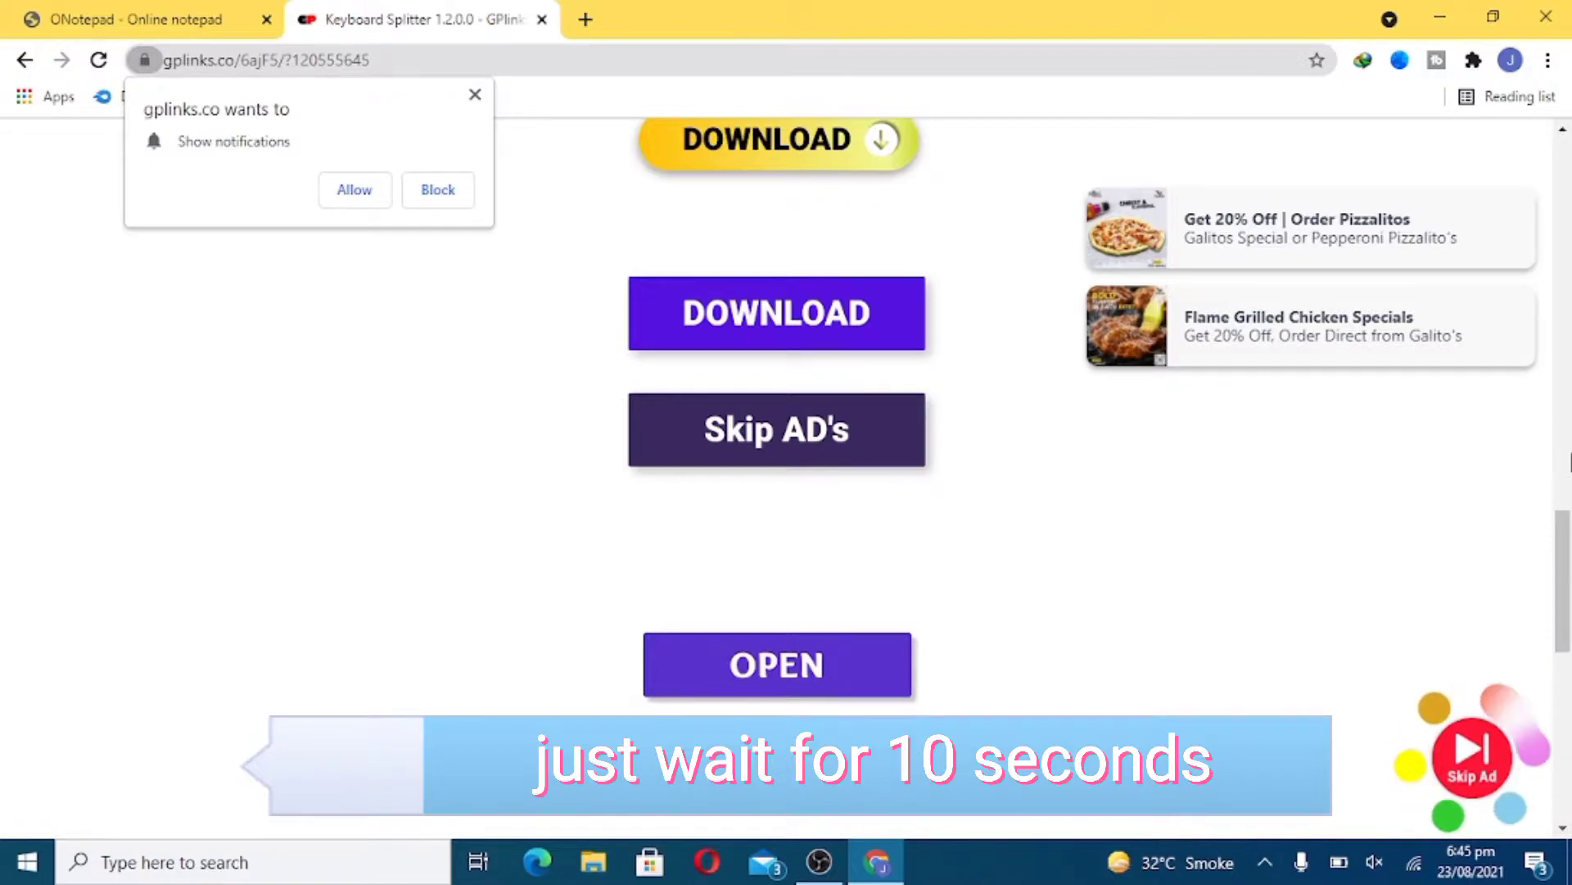
click(1569, 463)
click(1569, 626)
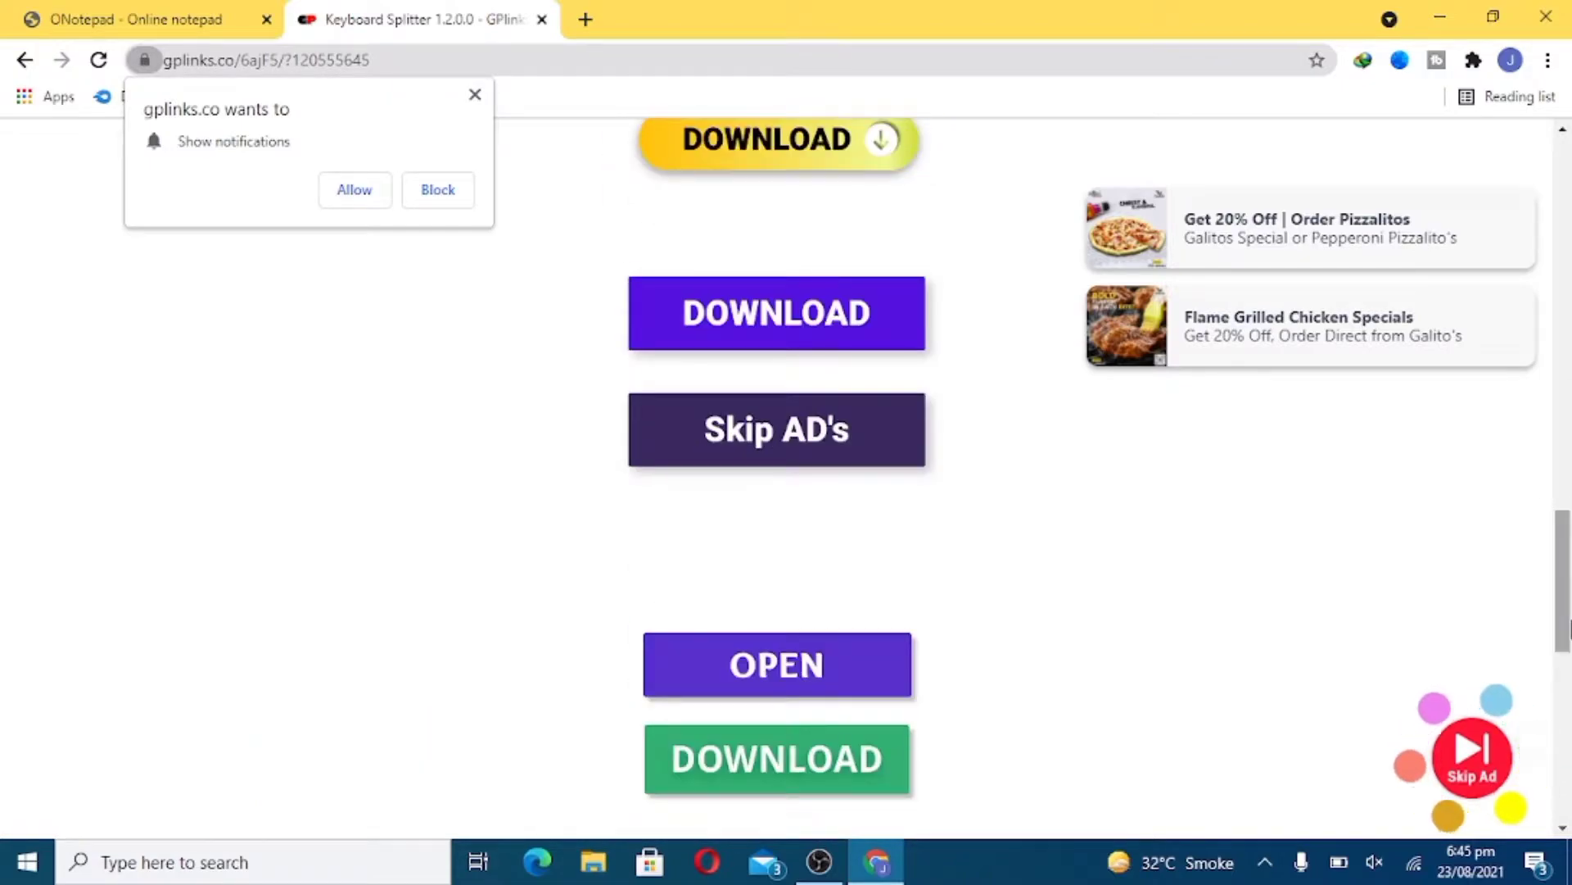
click(1568, 746)
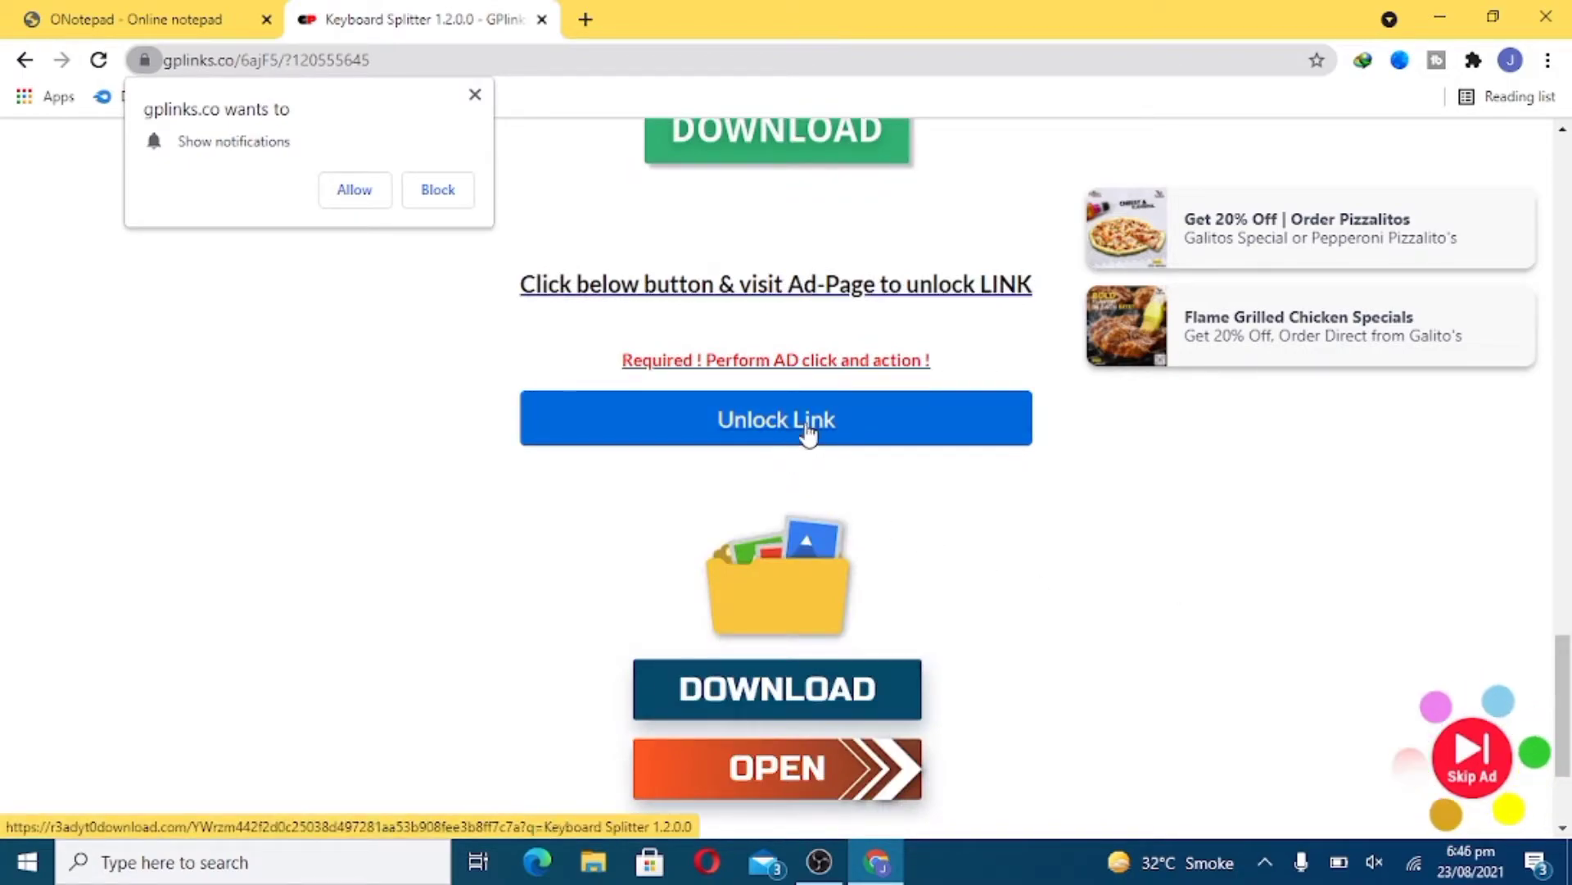
scroll(1569, 358, up, 5)
scroll(1568, 358, up, 3)
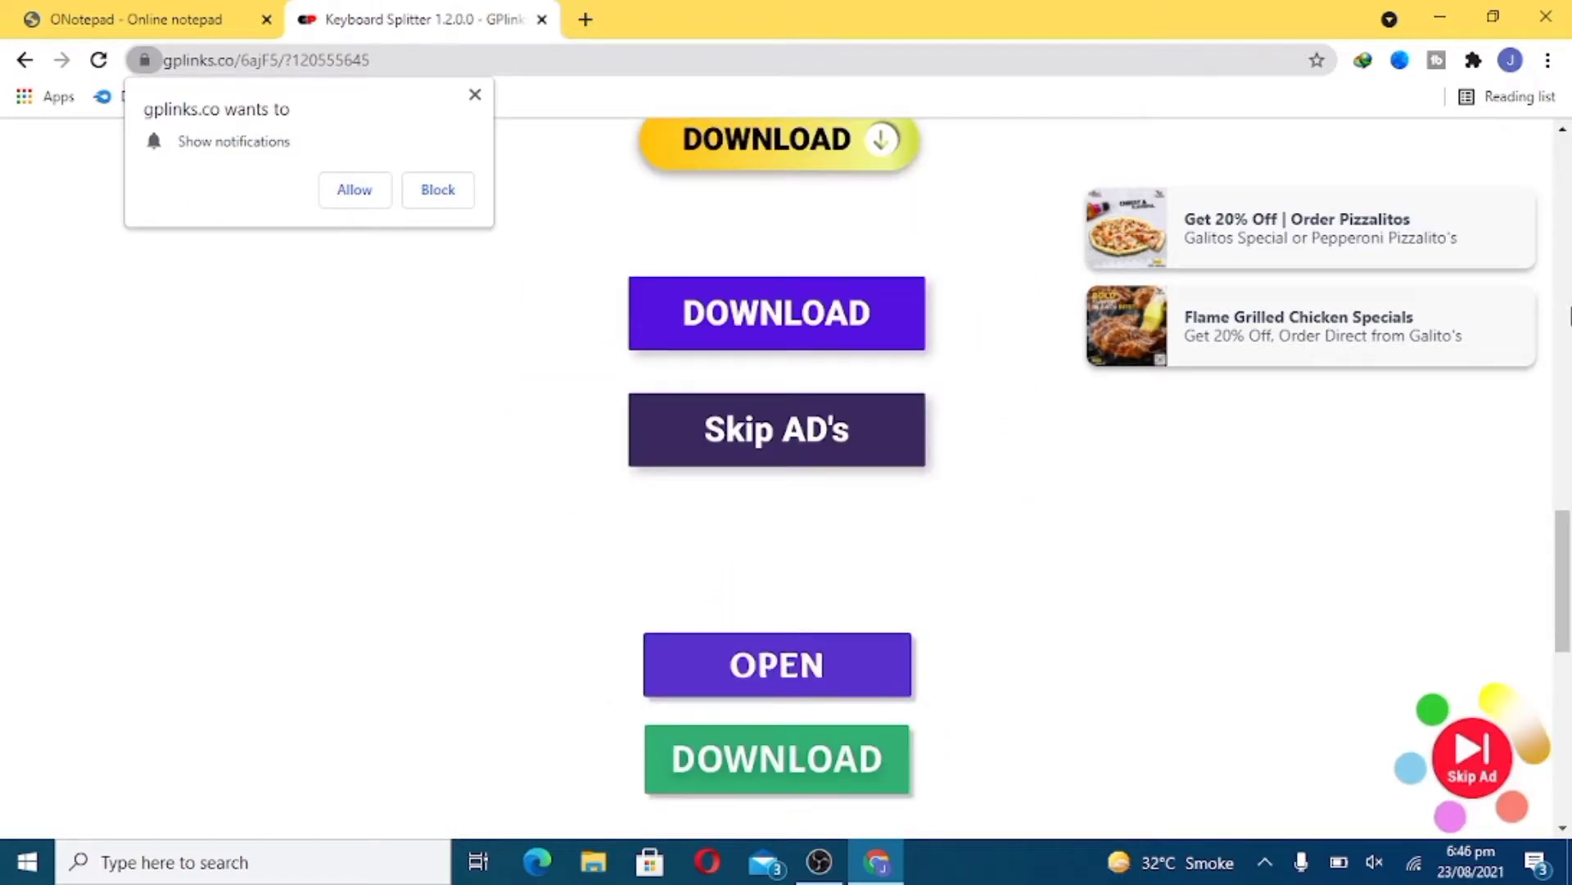
scroll(1570, 220, up, 8)
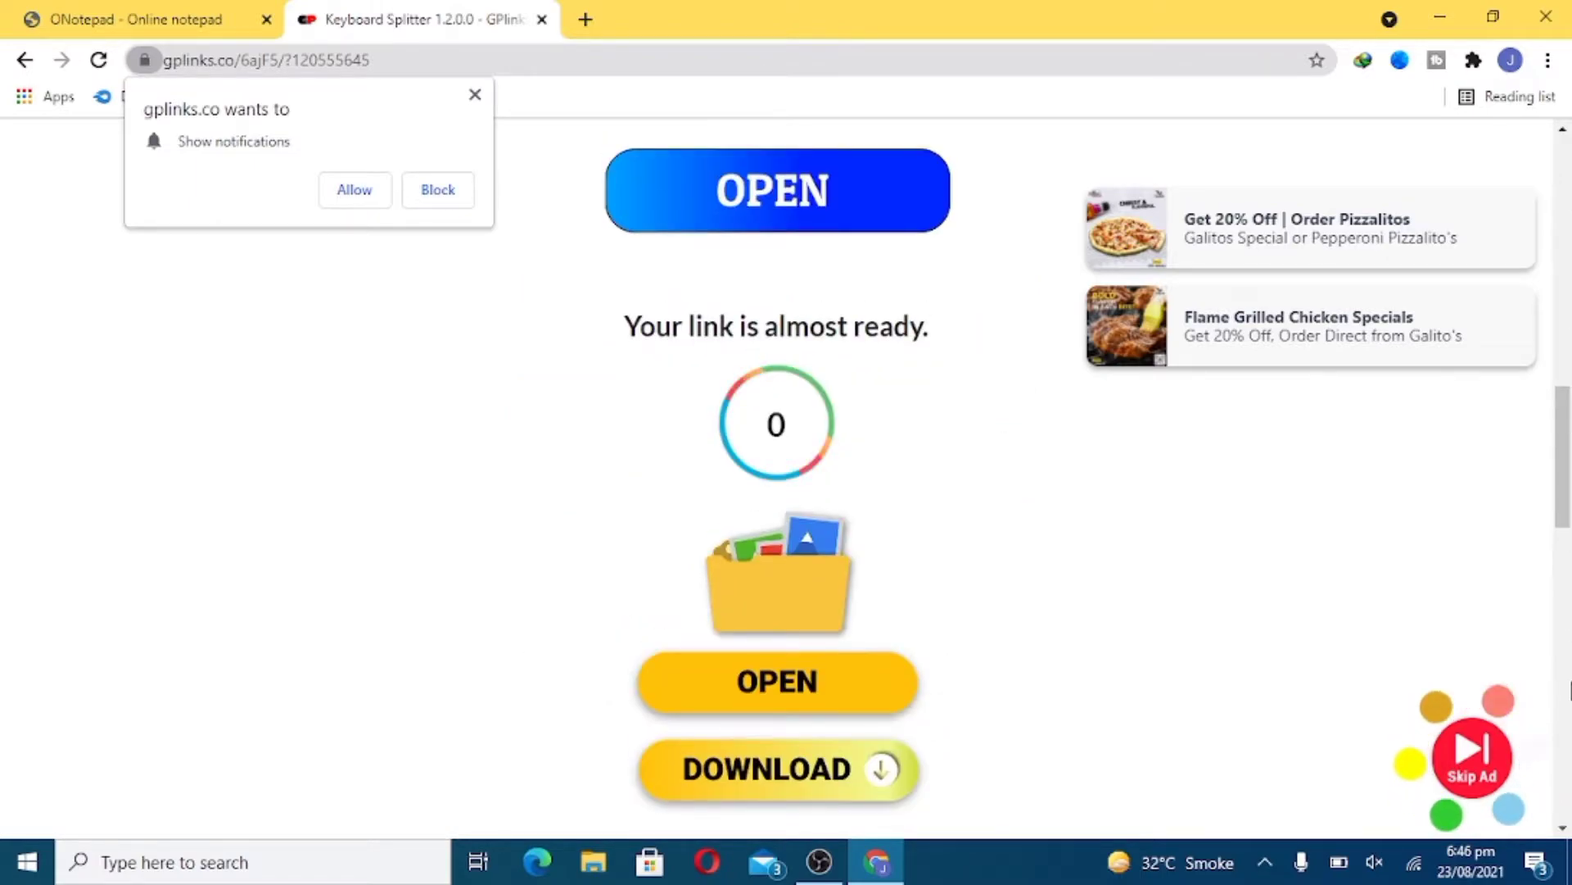
scroll(1570, 690, down, 8)
scroll(1571, 690, down, 7)
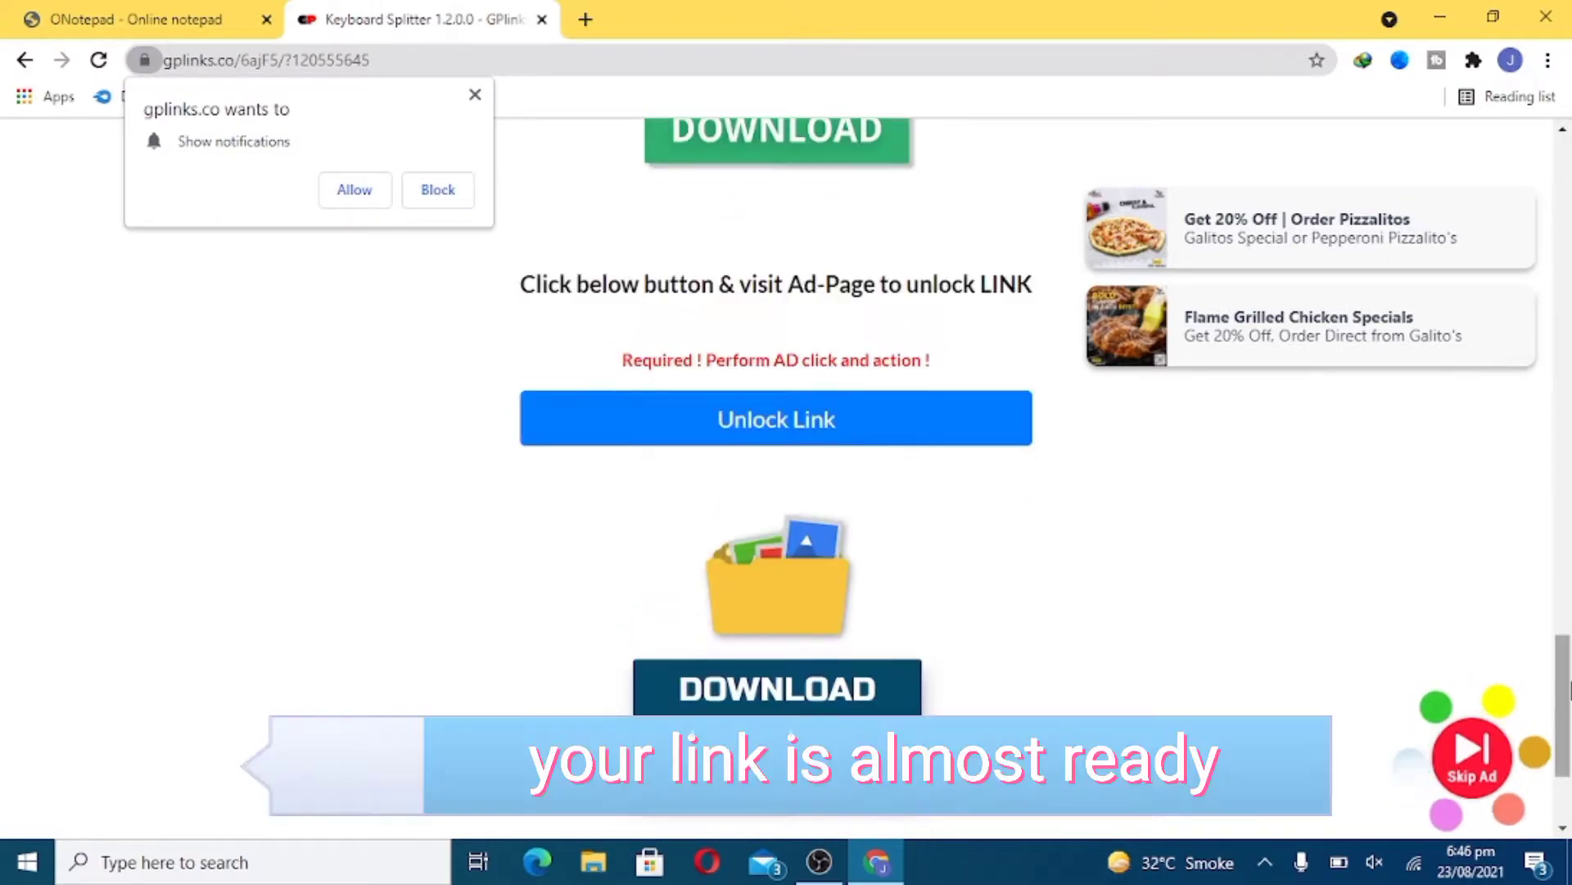
- Unlock the link, cancel the stray IDM download, and get the final download link
click(775, 420)
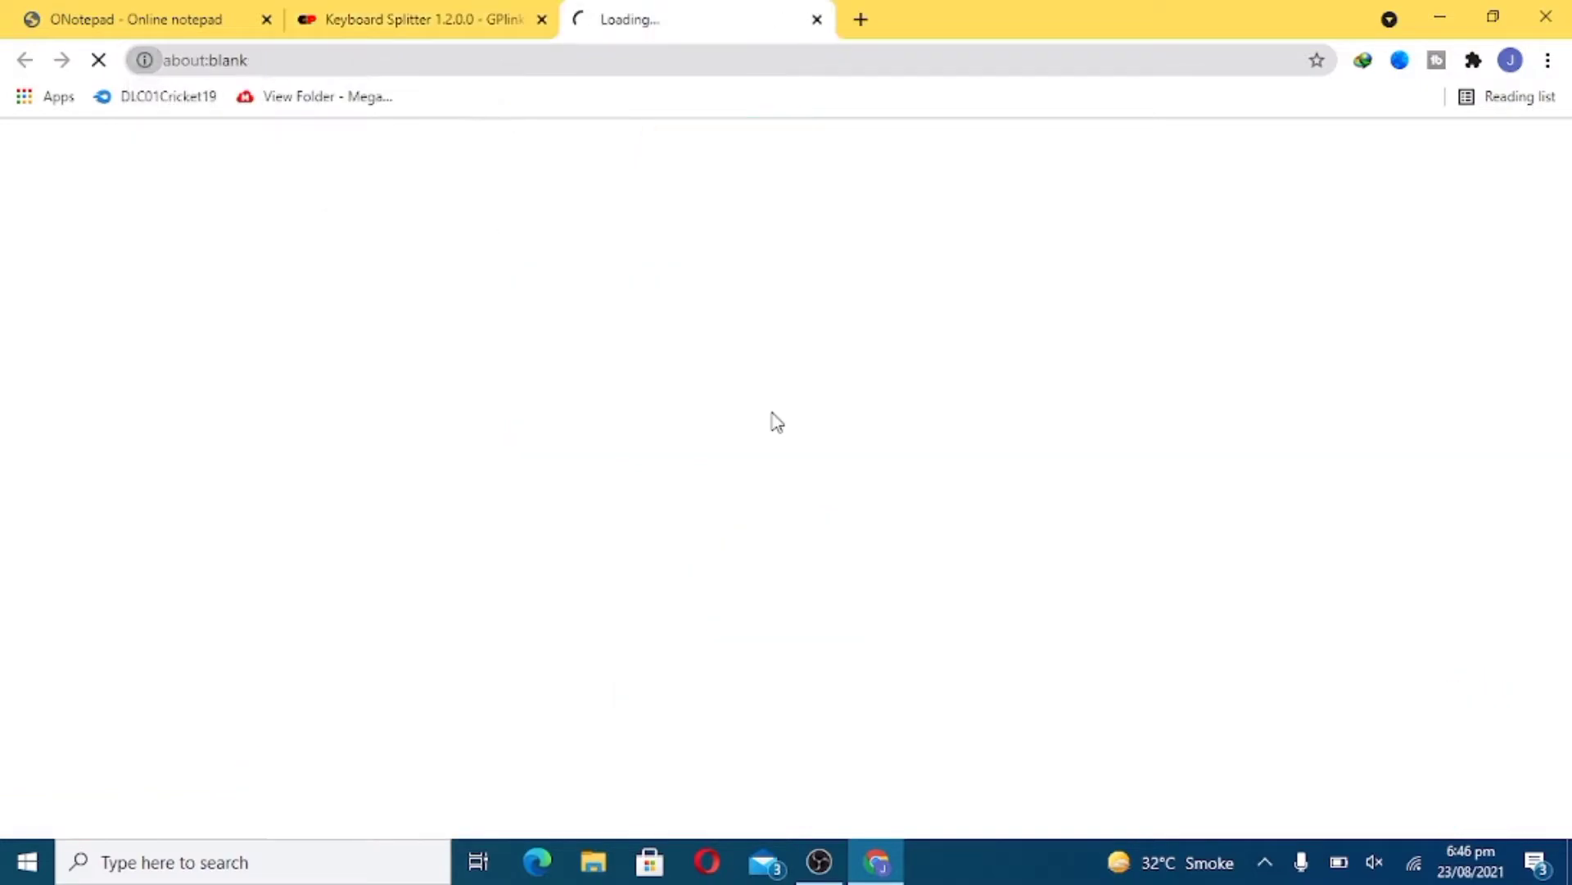
click(414, 23)
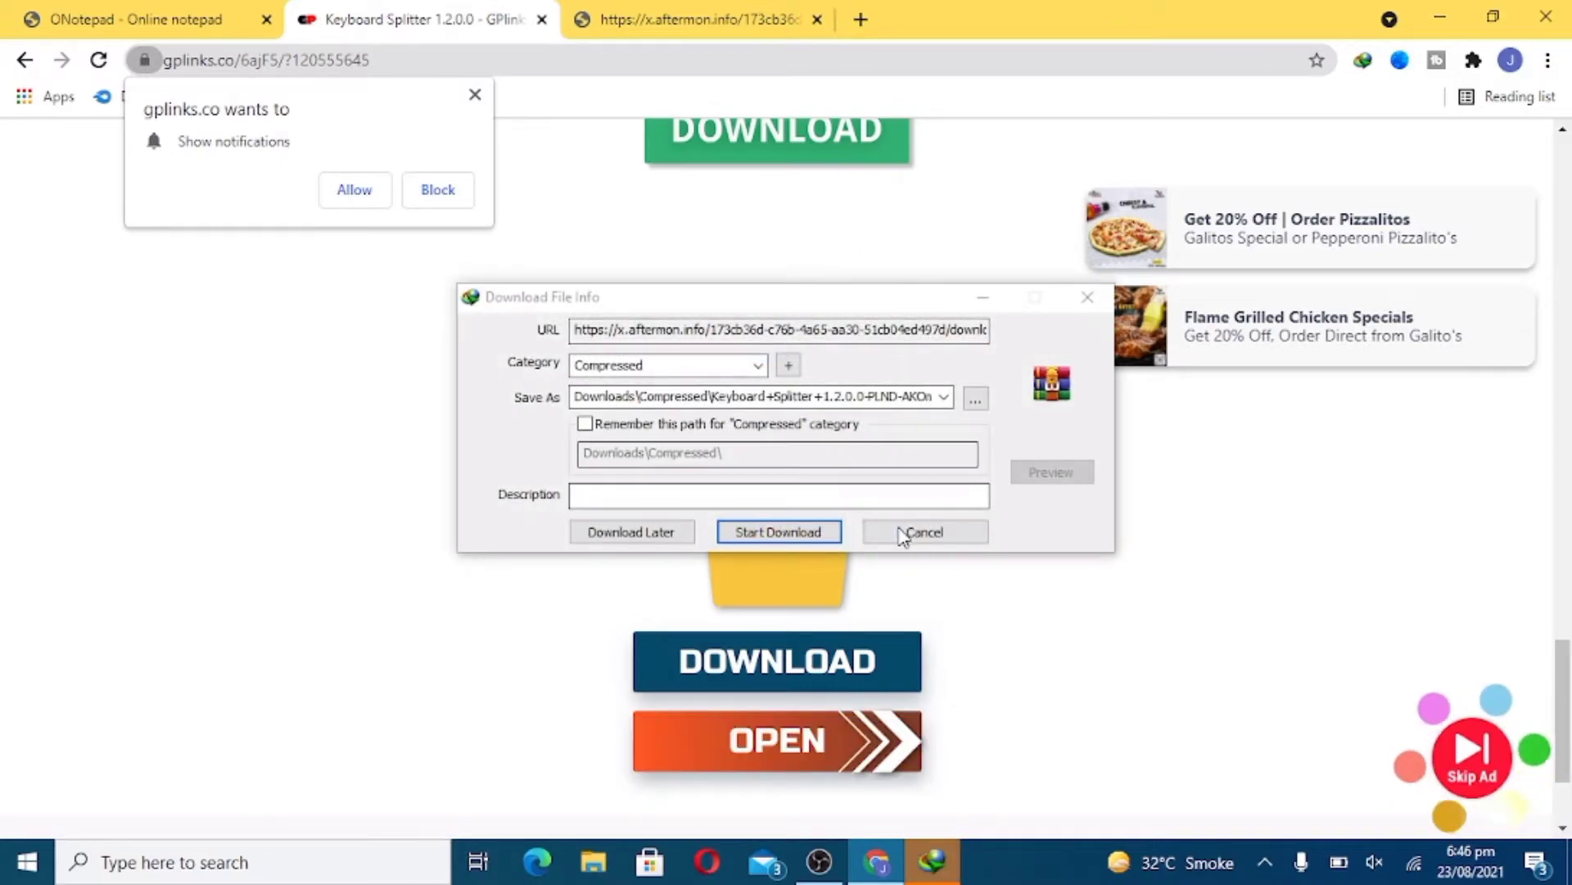
click(902, 534)
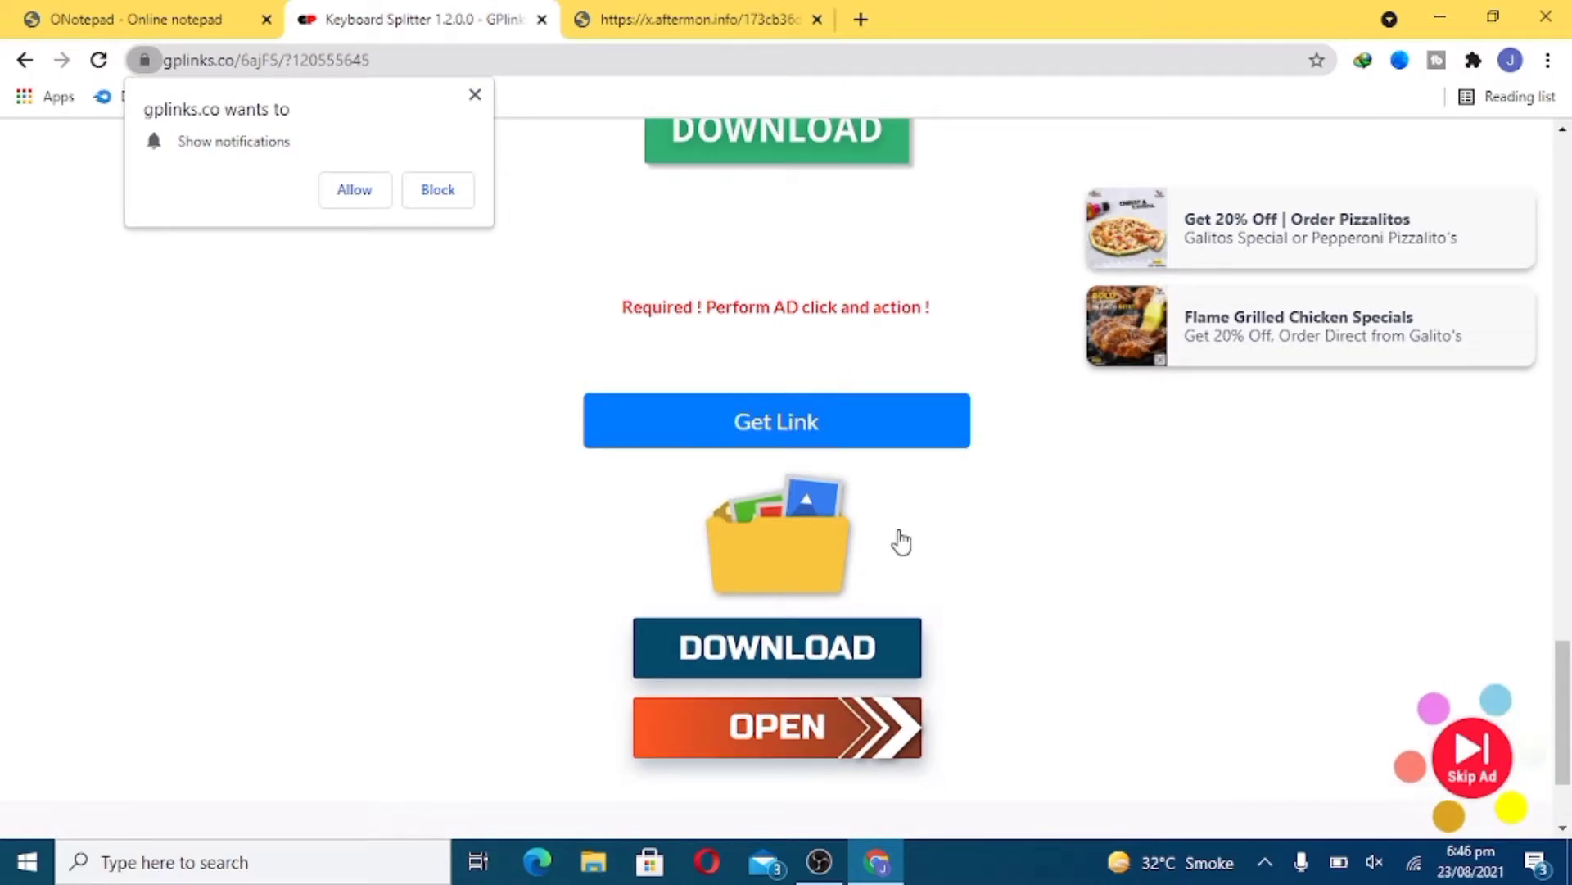
click(789, 422)
- Download the 17.12MB Keyboard Splitter 1.2.0.0.rar from MediaFire, reusing the existing file, and open it
click(389, 33)
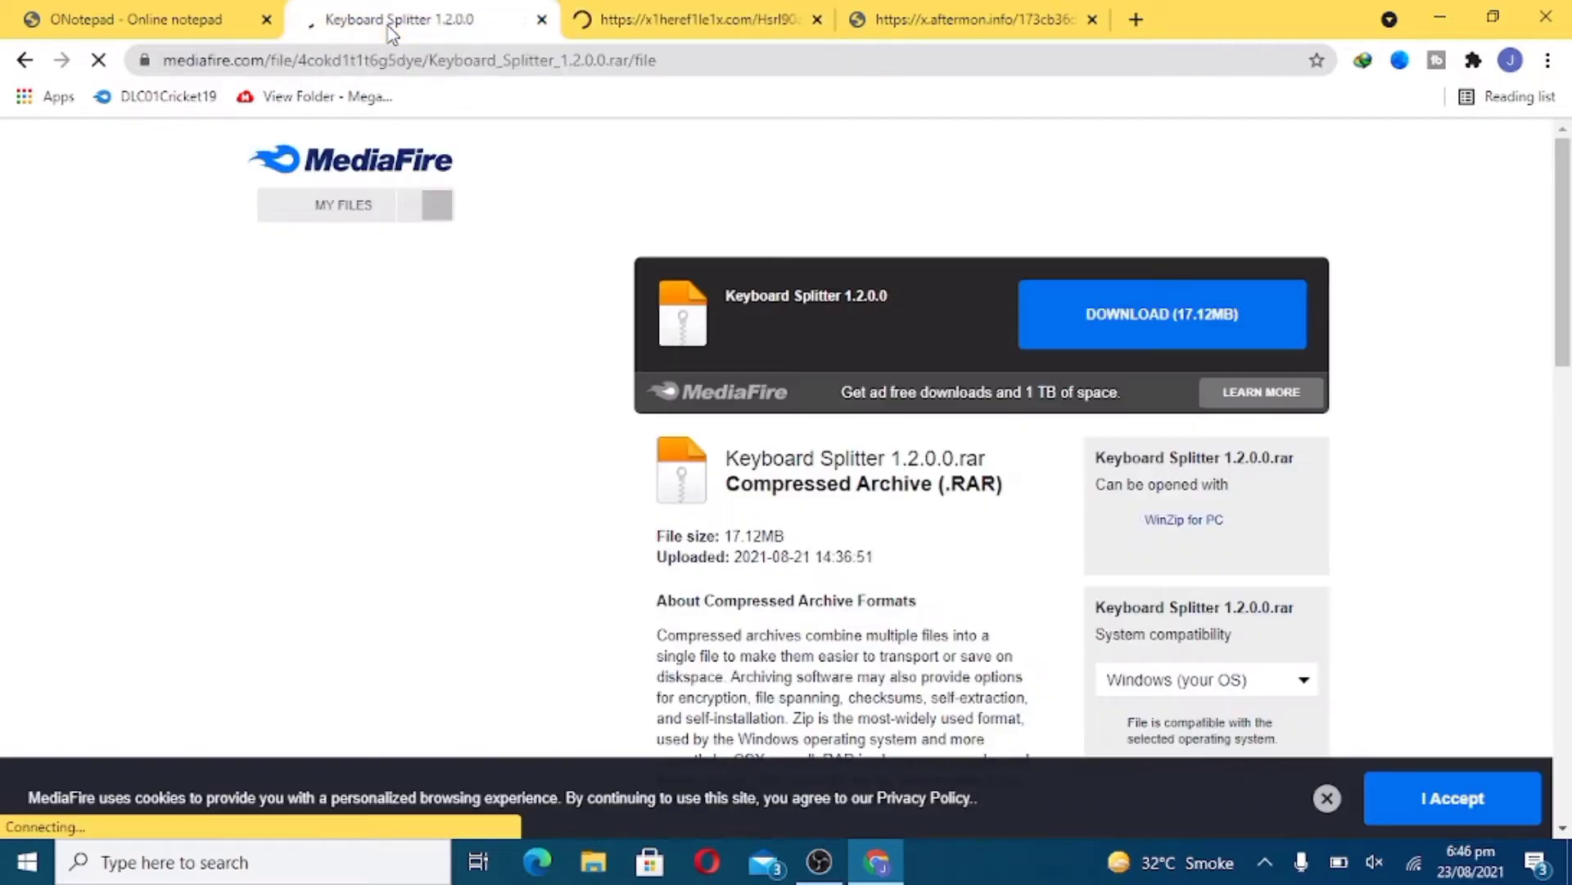
click(1126, 327)
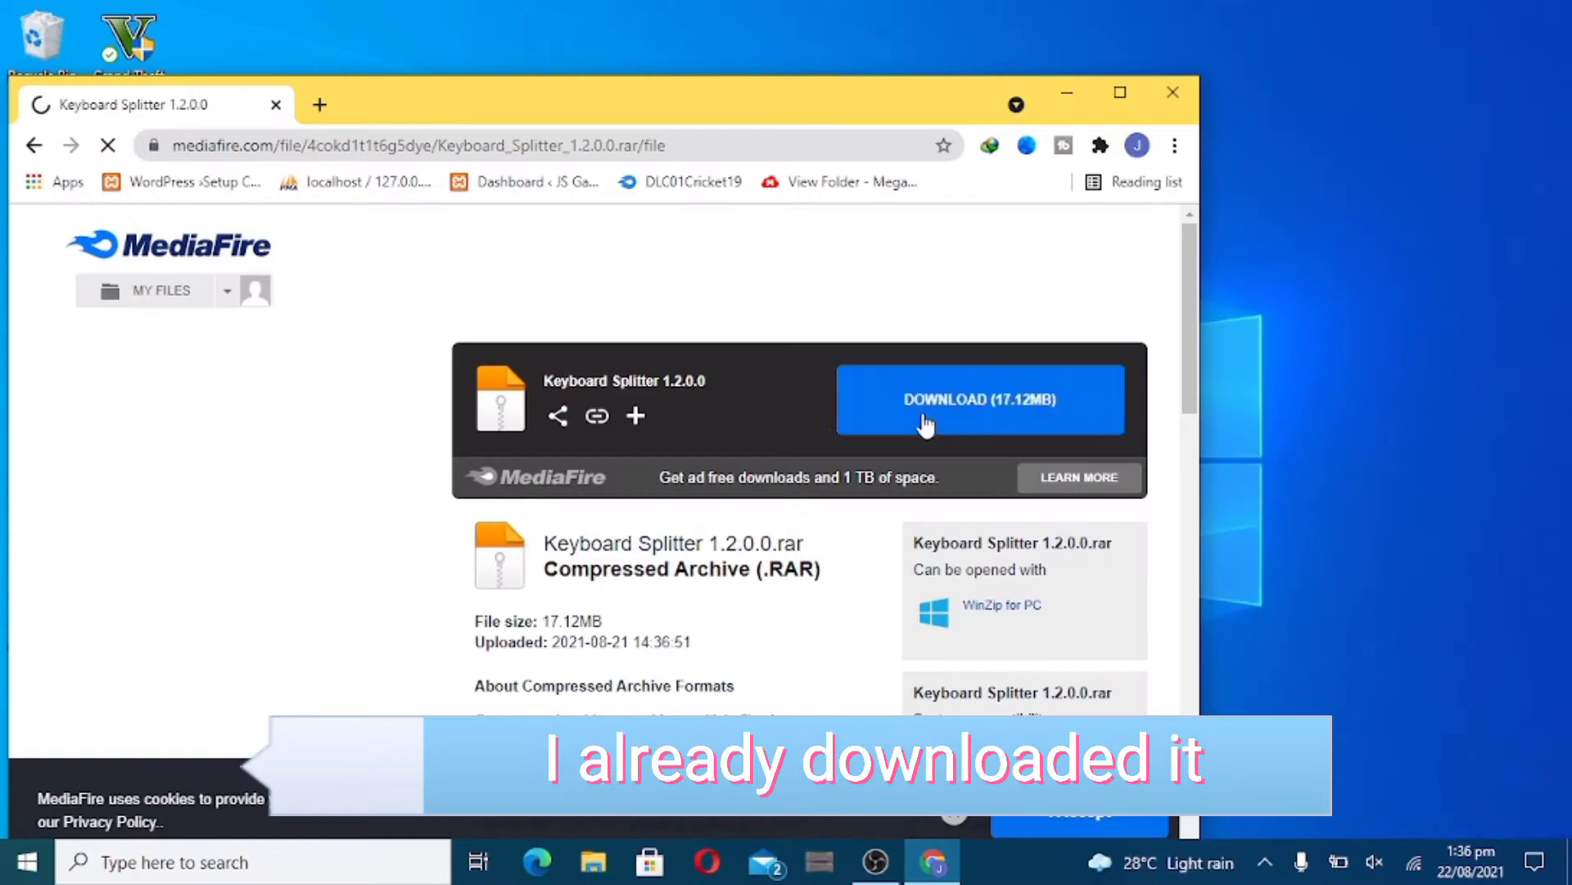
click(852, 401)
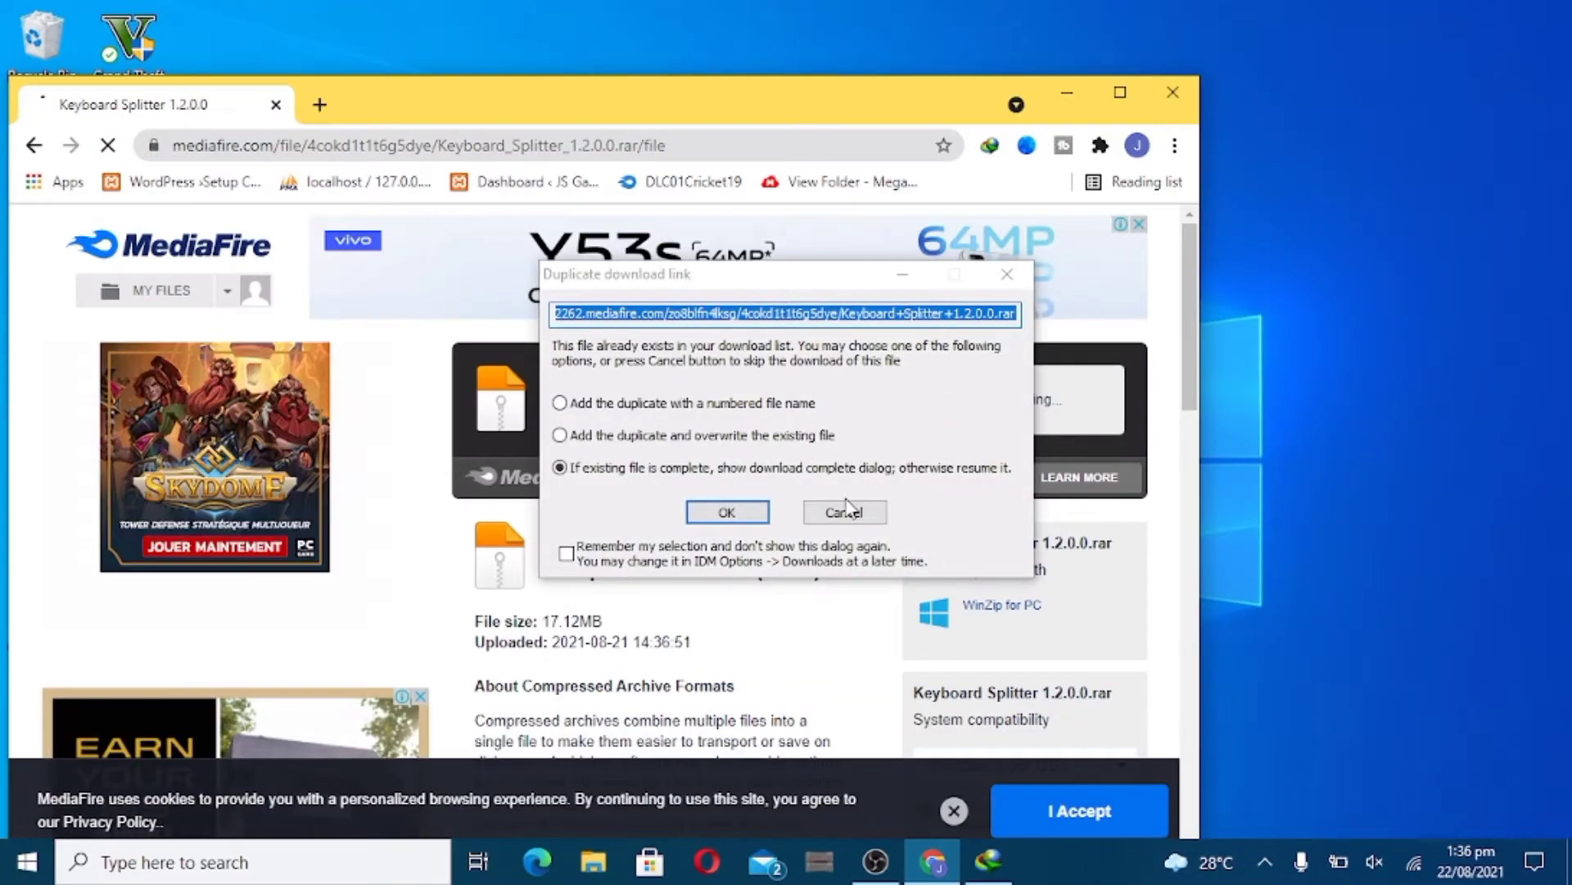
click(729, 514)
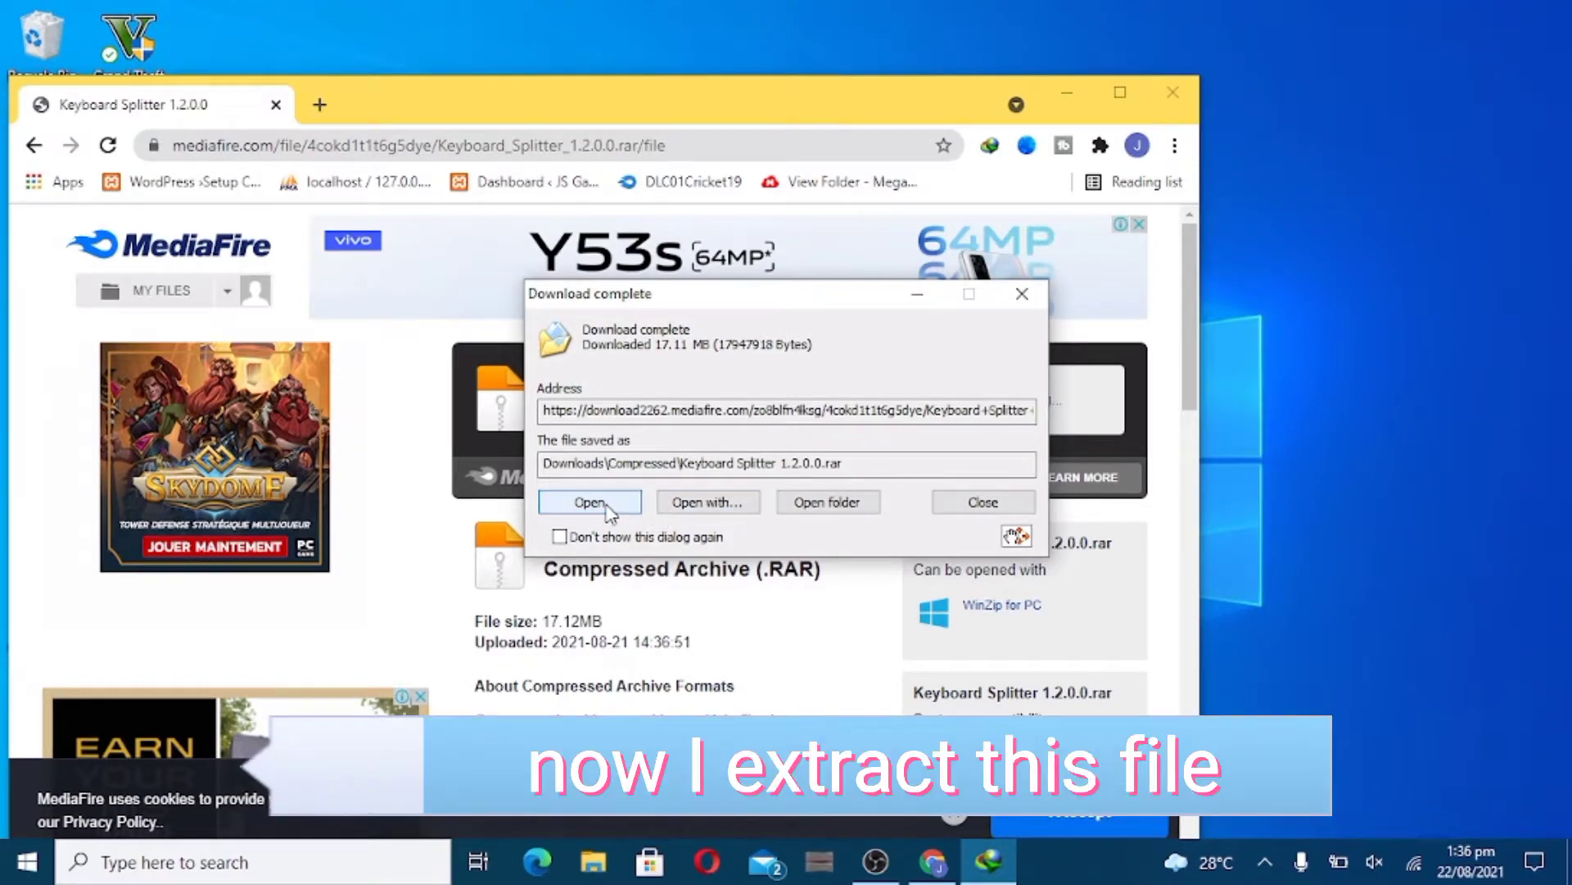
click(611, 510)
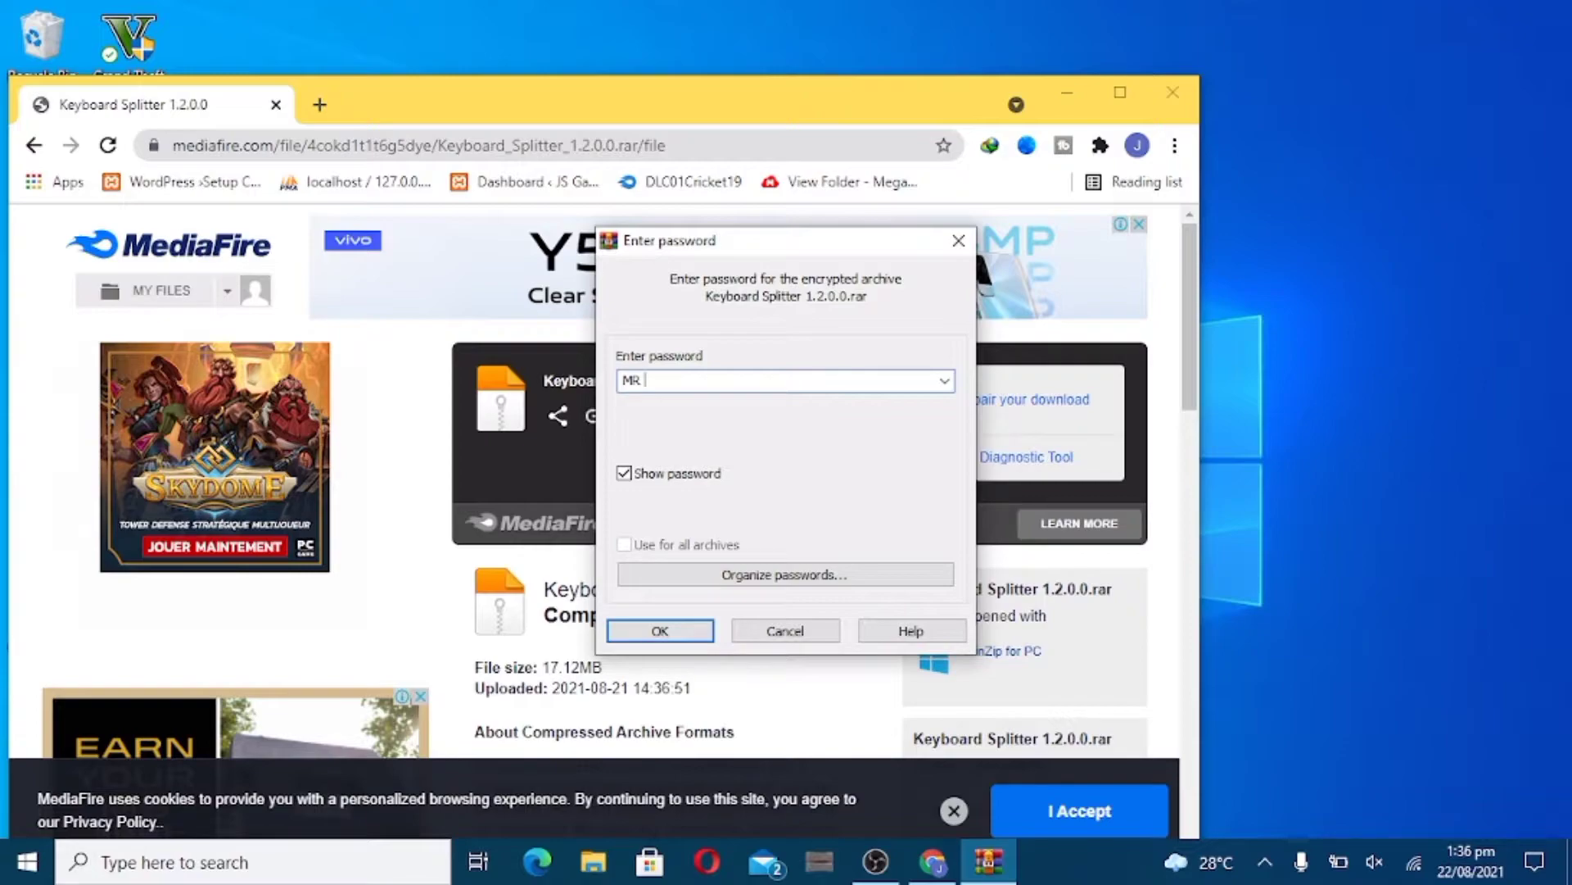
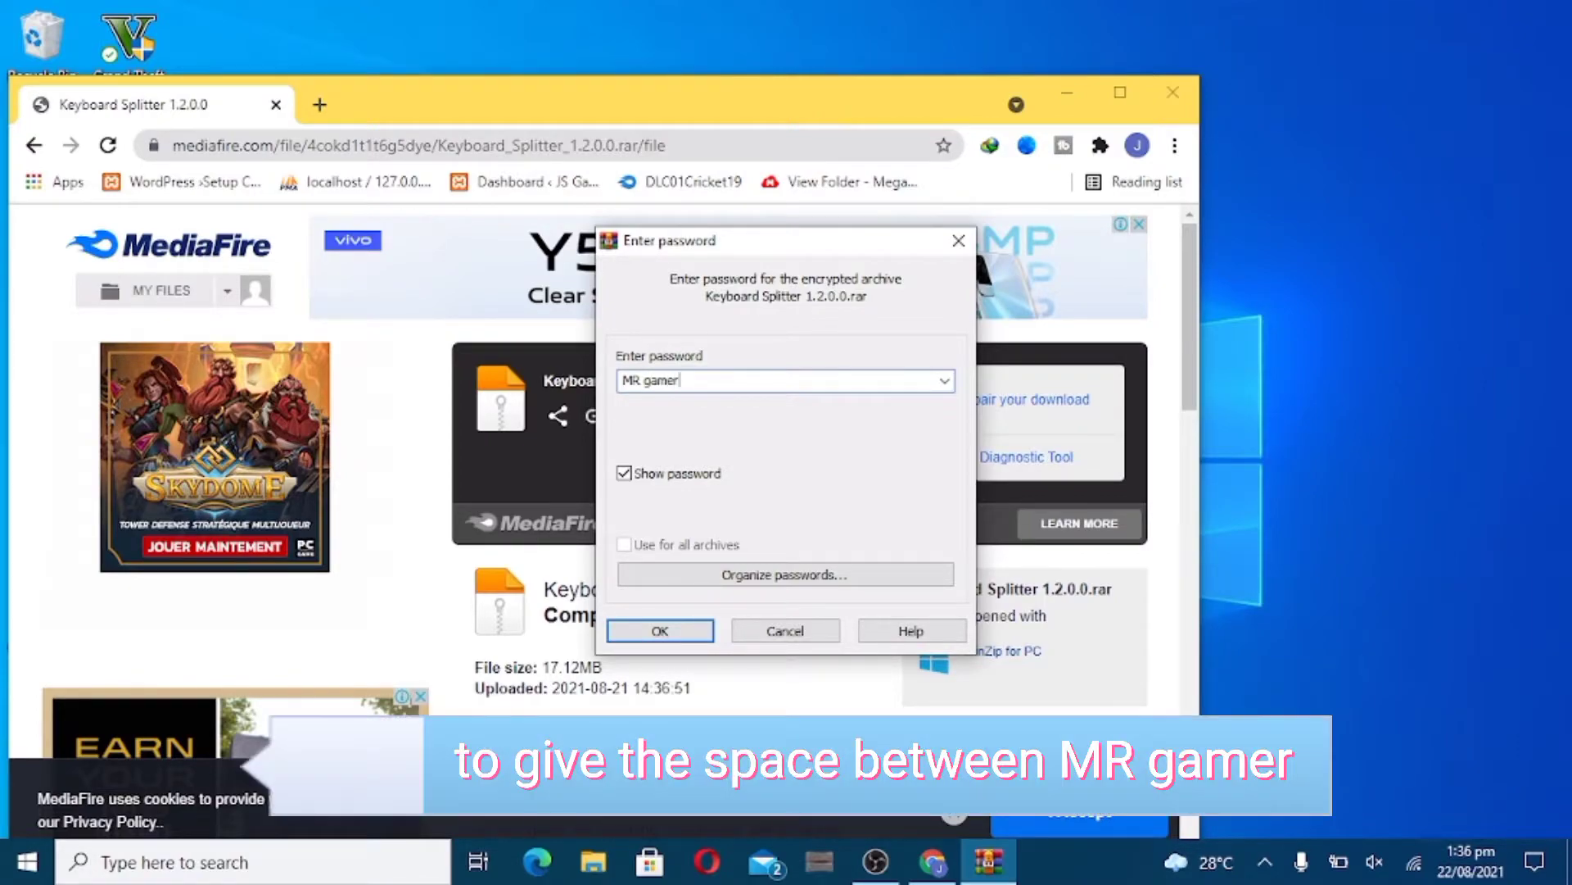
- Enter the archive password and extract the archive to Downloads\Compressed
key(Return)
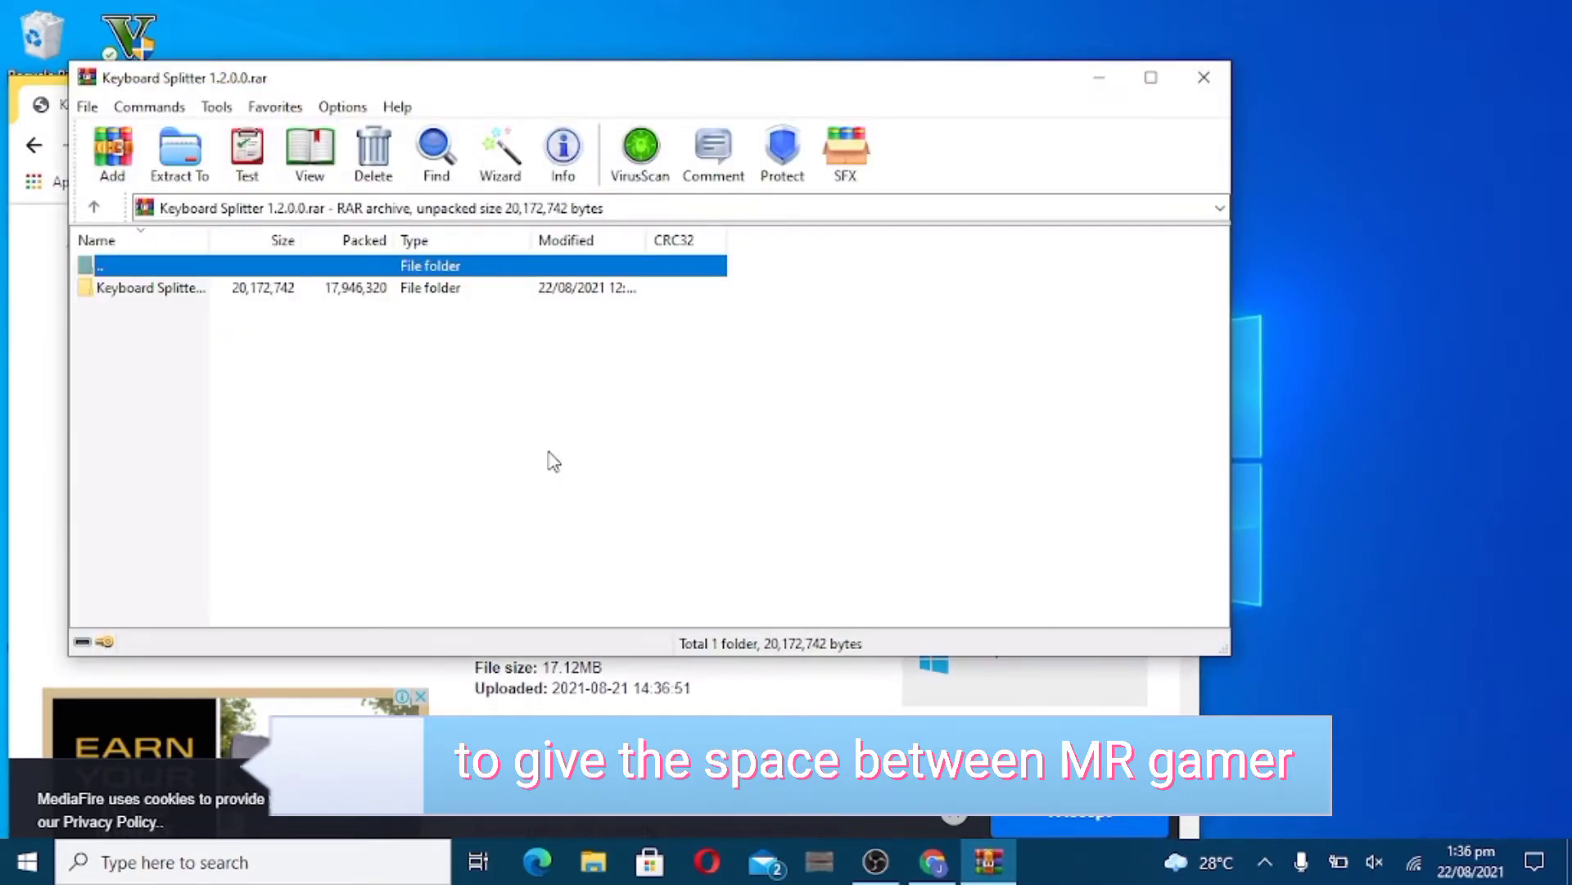
click(180, 156)
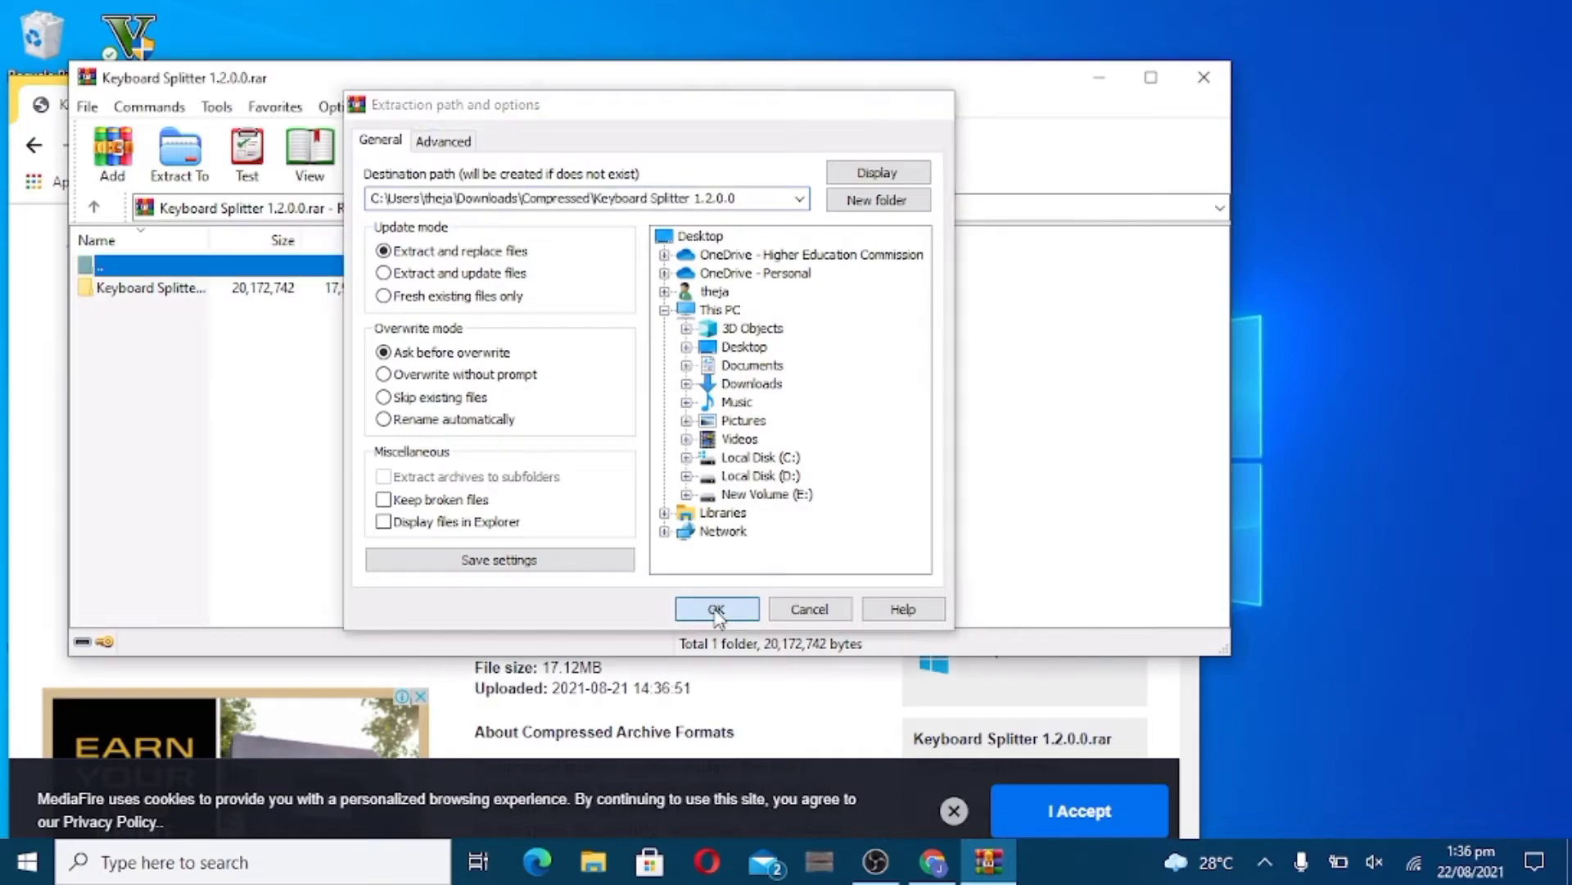
click(716, 609)
- Run vcredist_x64.exe, cancel the Visual C++ setup, then launch KeyboardSplitter.exe
double_click(309, 292)
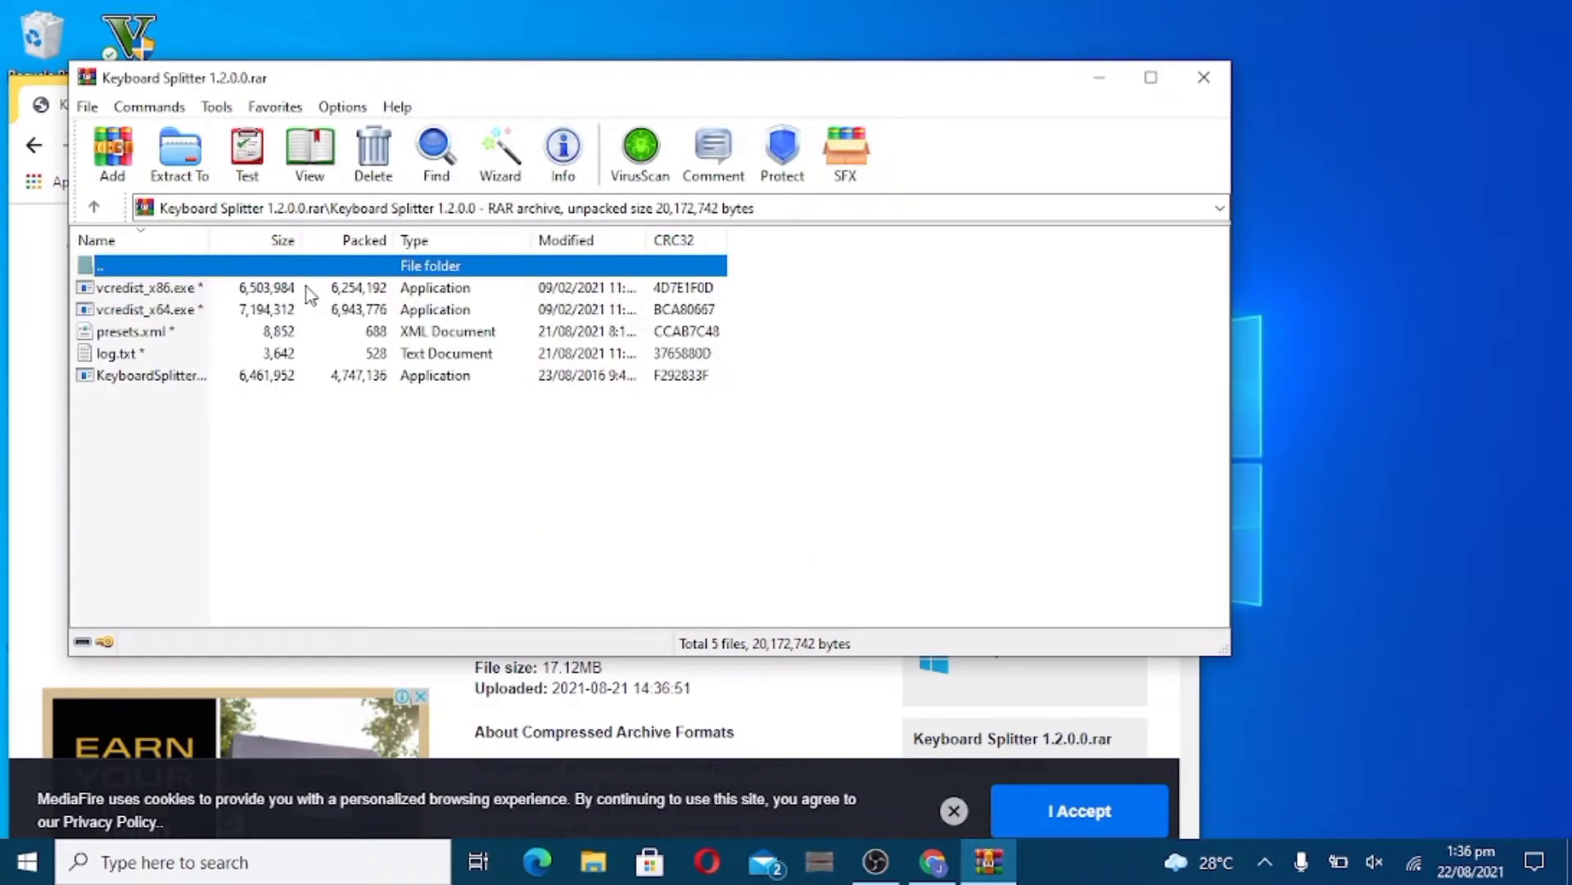
key(Down)
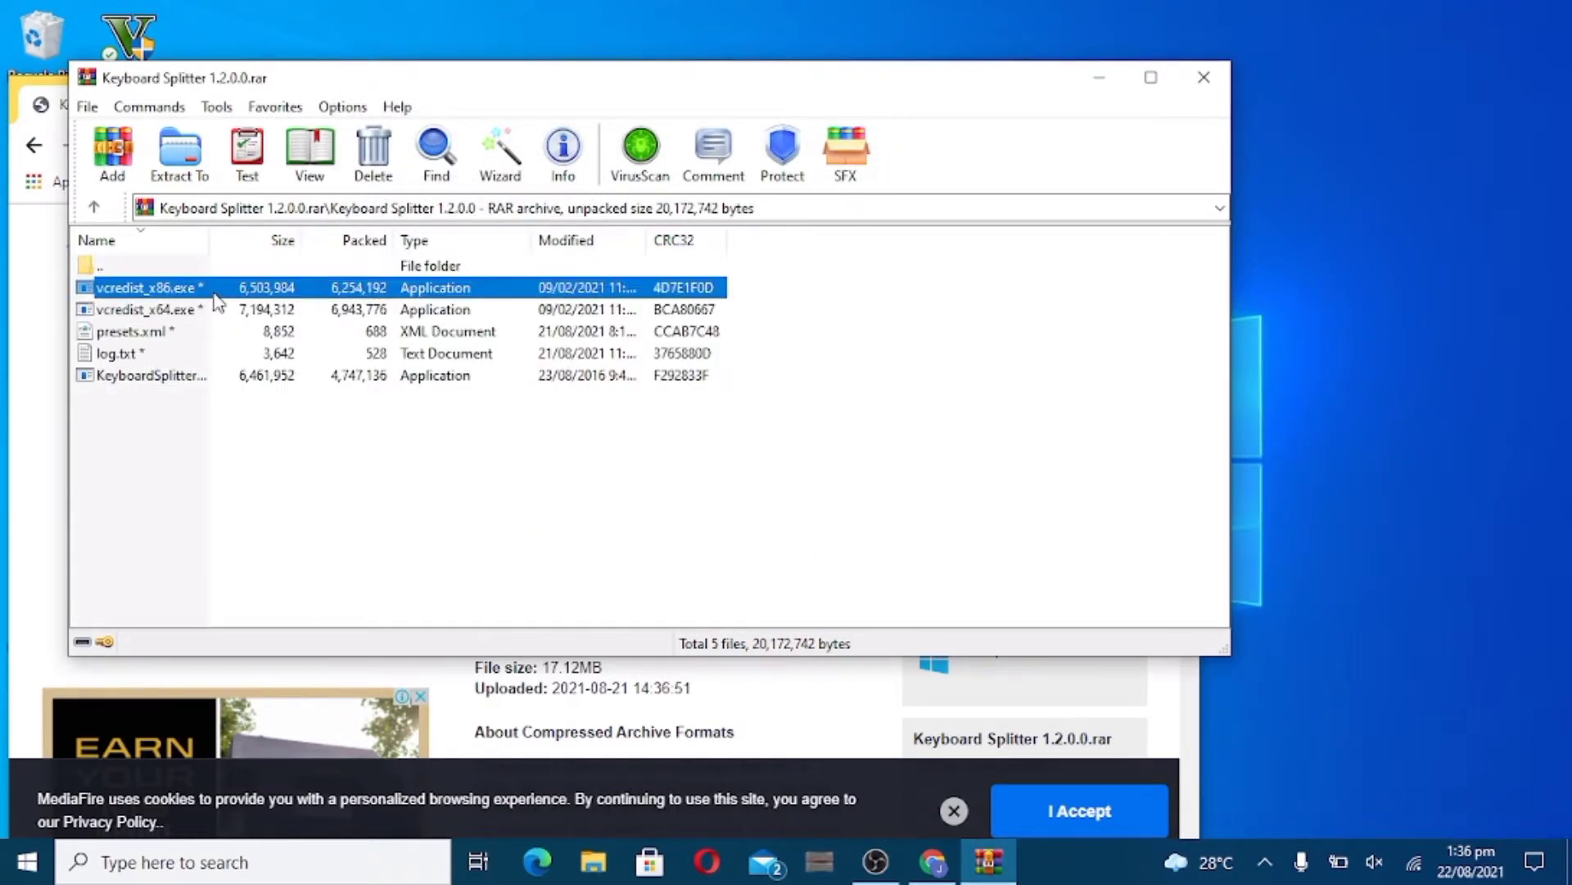
click(217, 317)
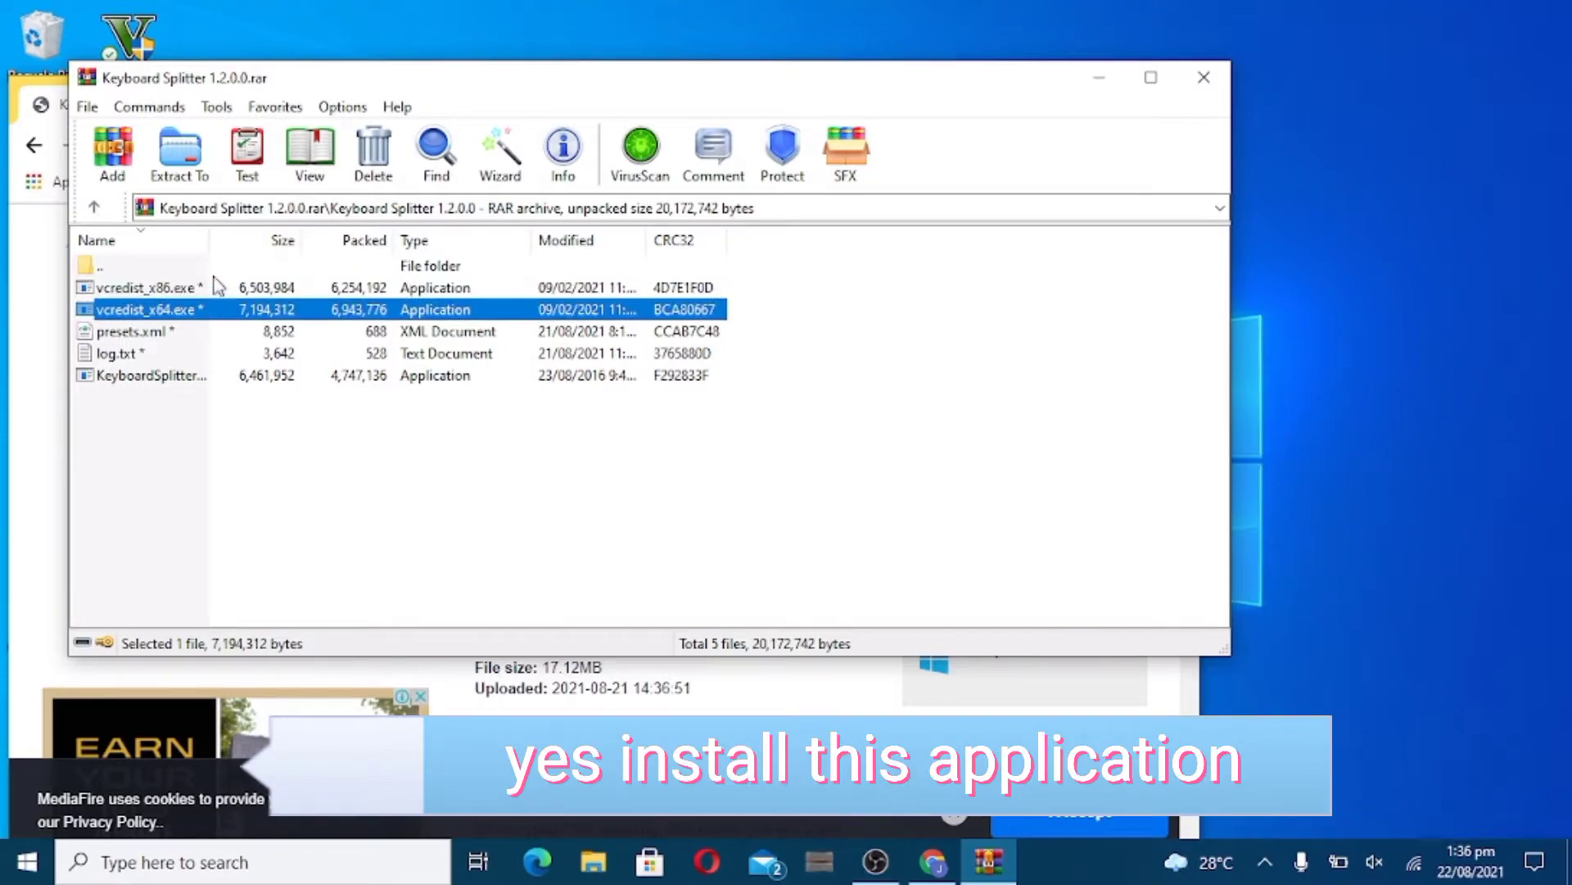
double_click(219, 311)
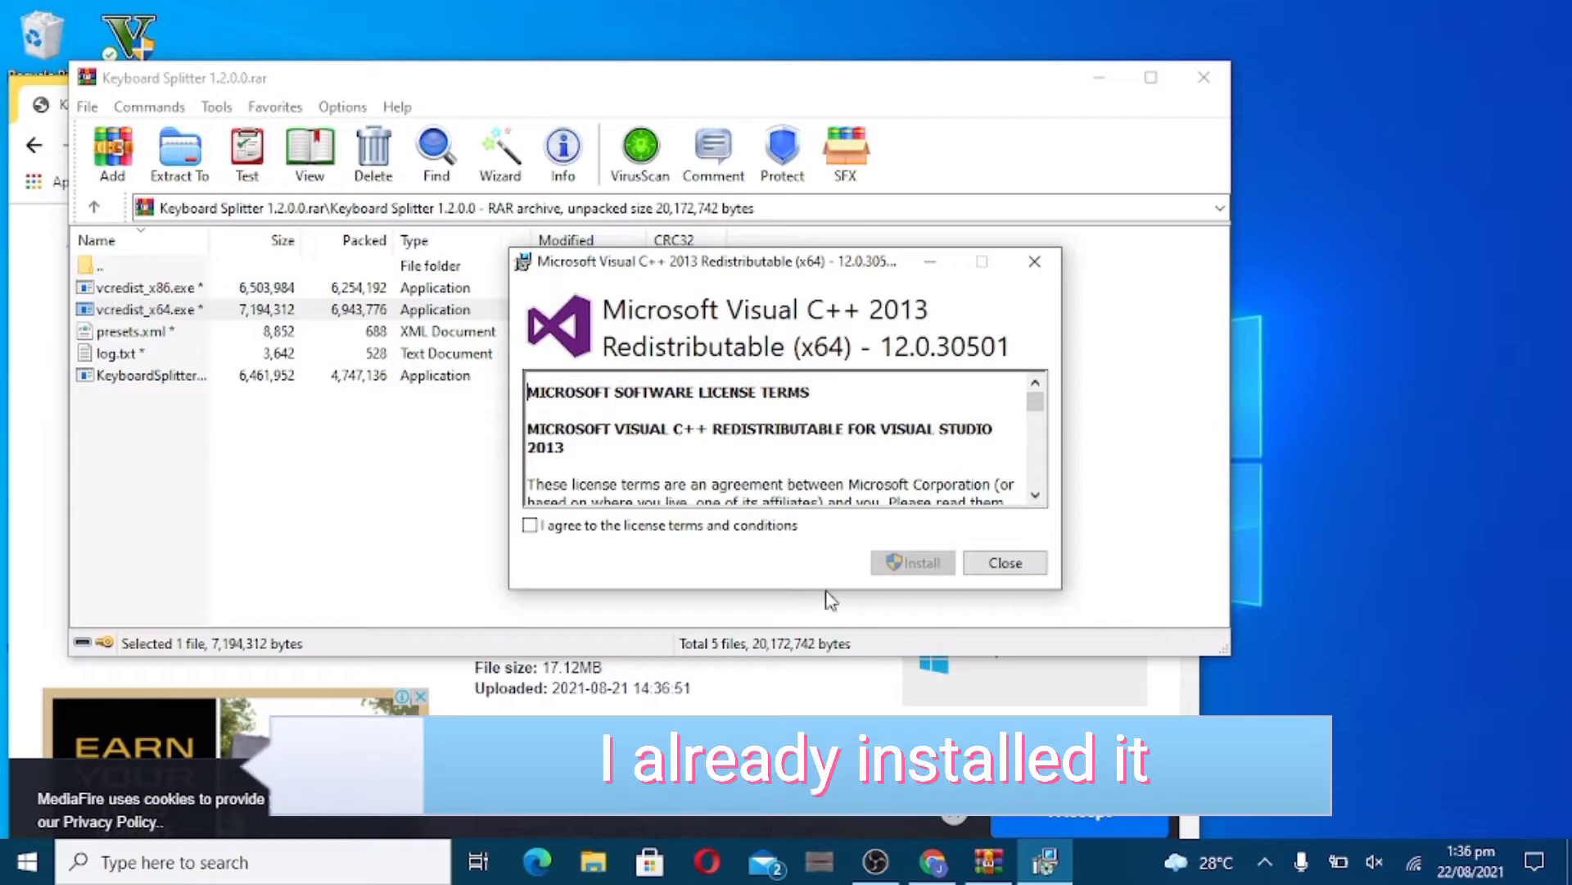
click(1034, 261)
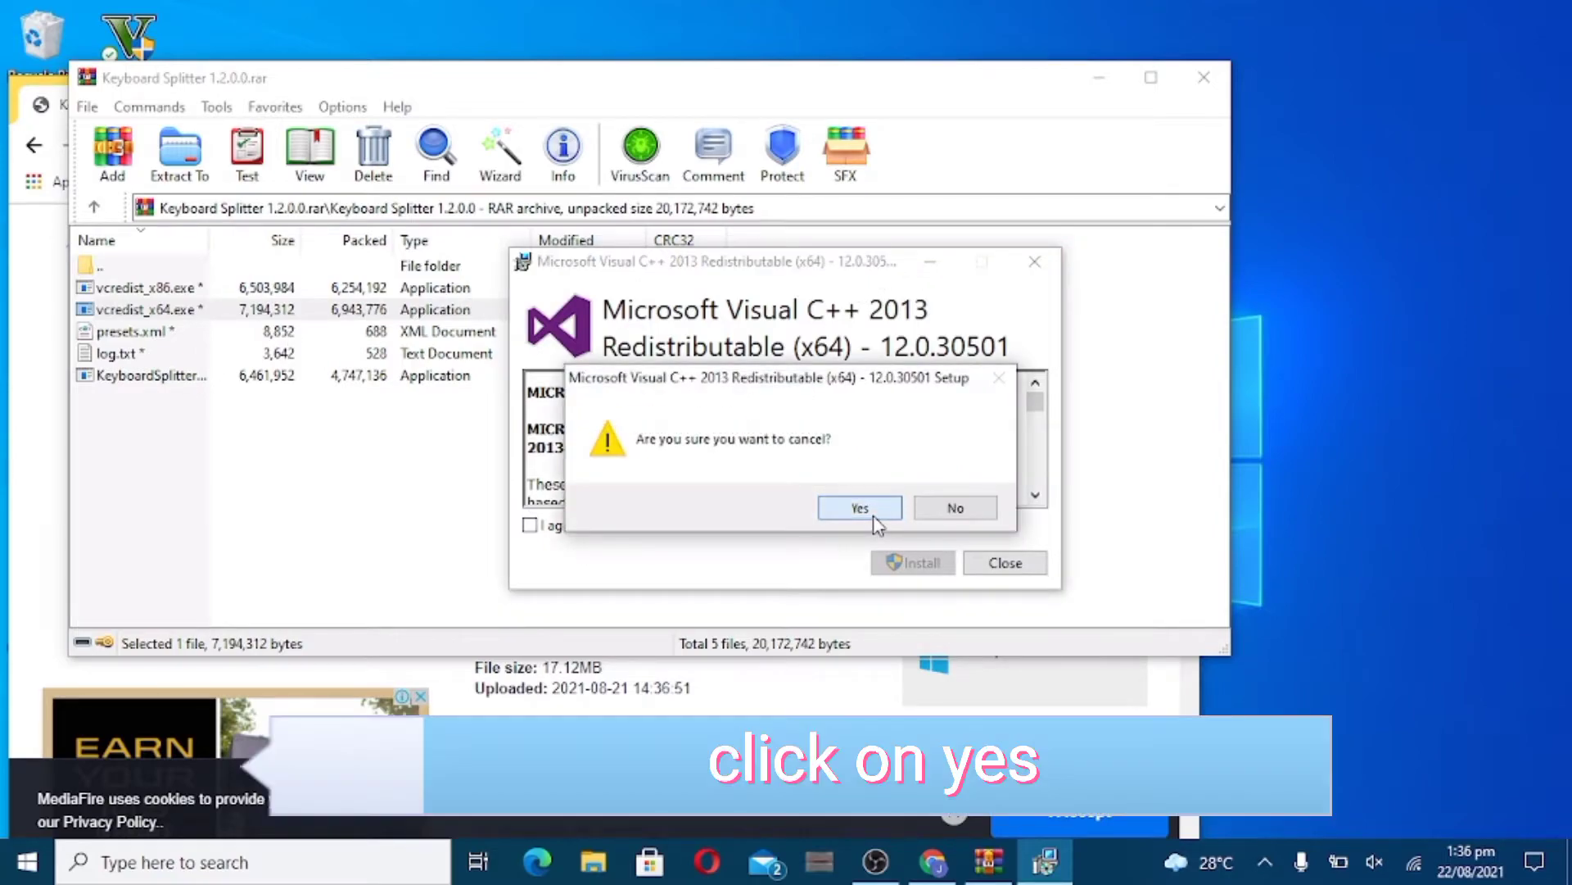
click(860, 509)
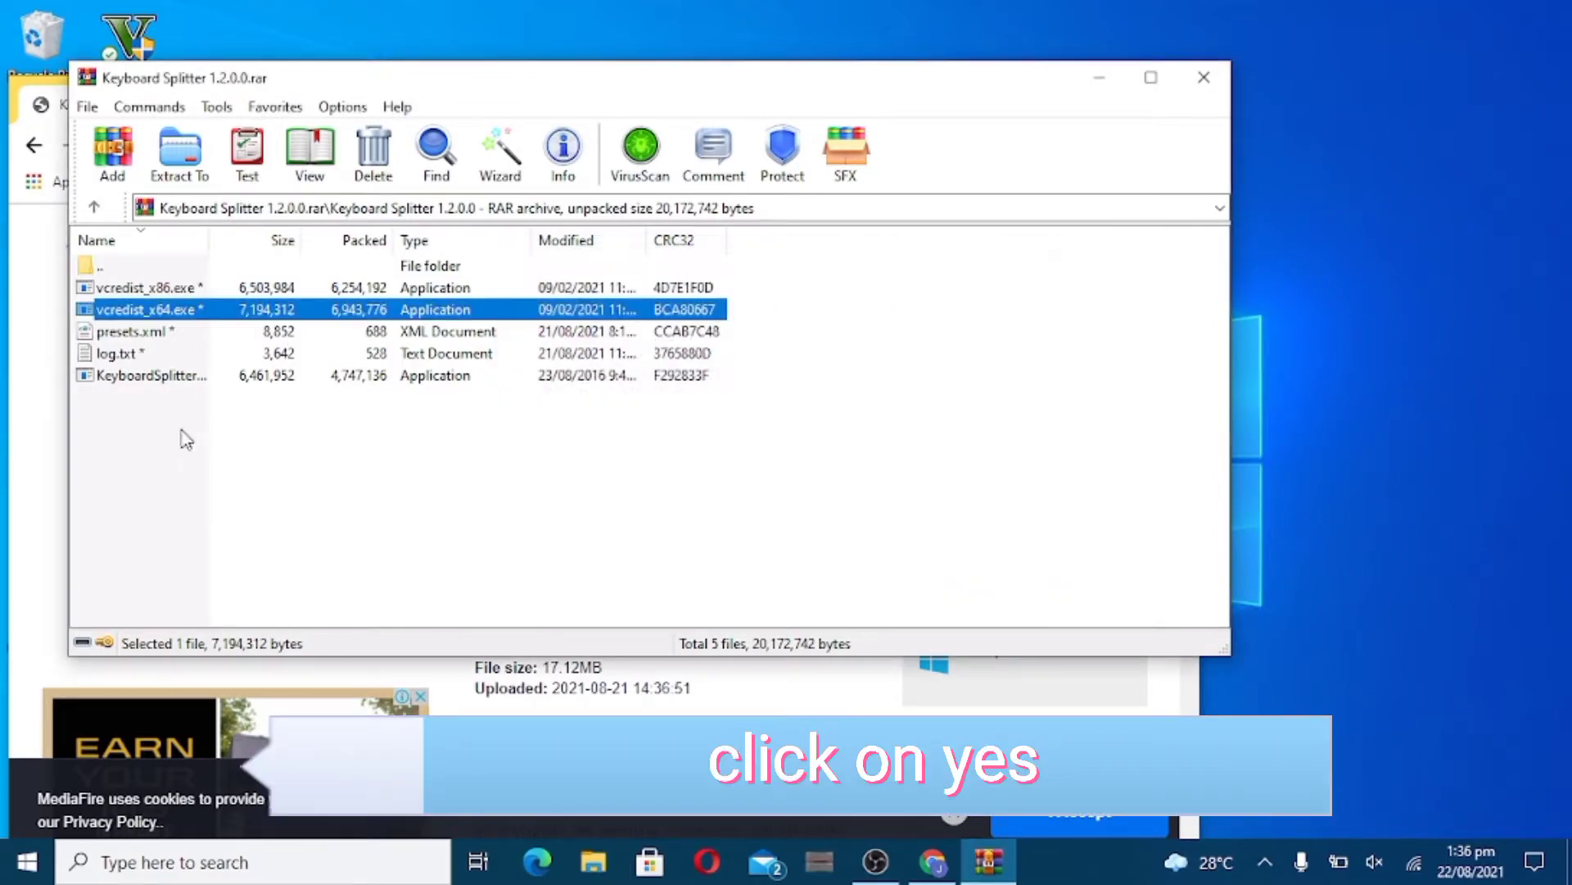
double_click(197, 378)
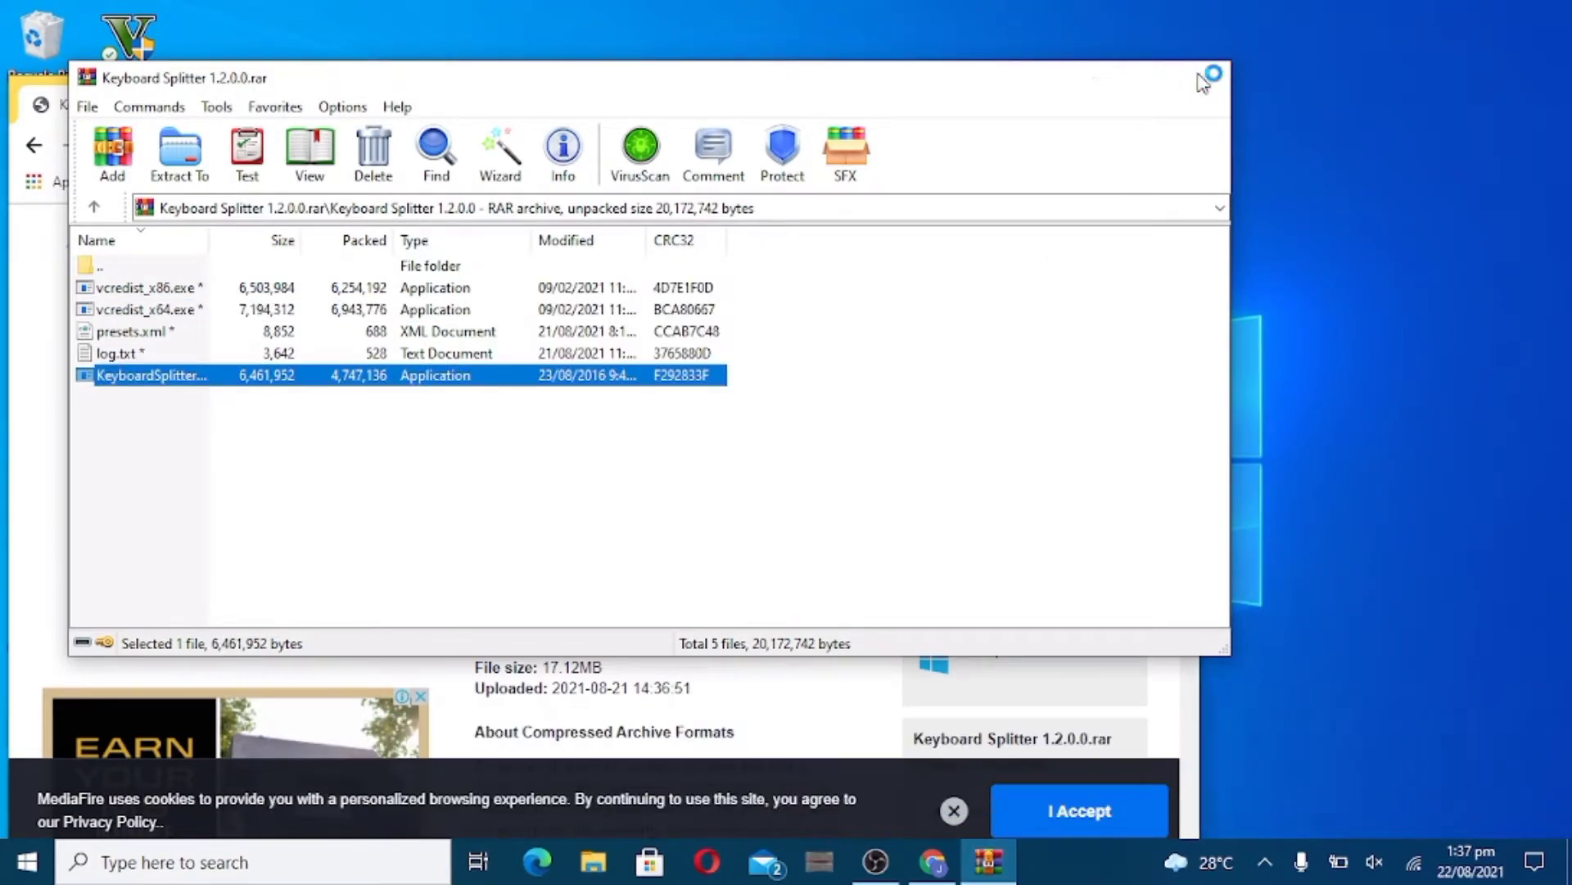
- Close WinRAR and Chrome, then set the Keyboard Splitter slot count to 1
click(1211, 77)
click(1162, 100)
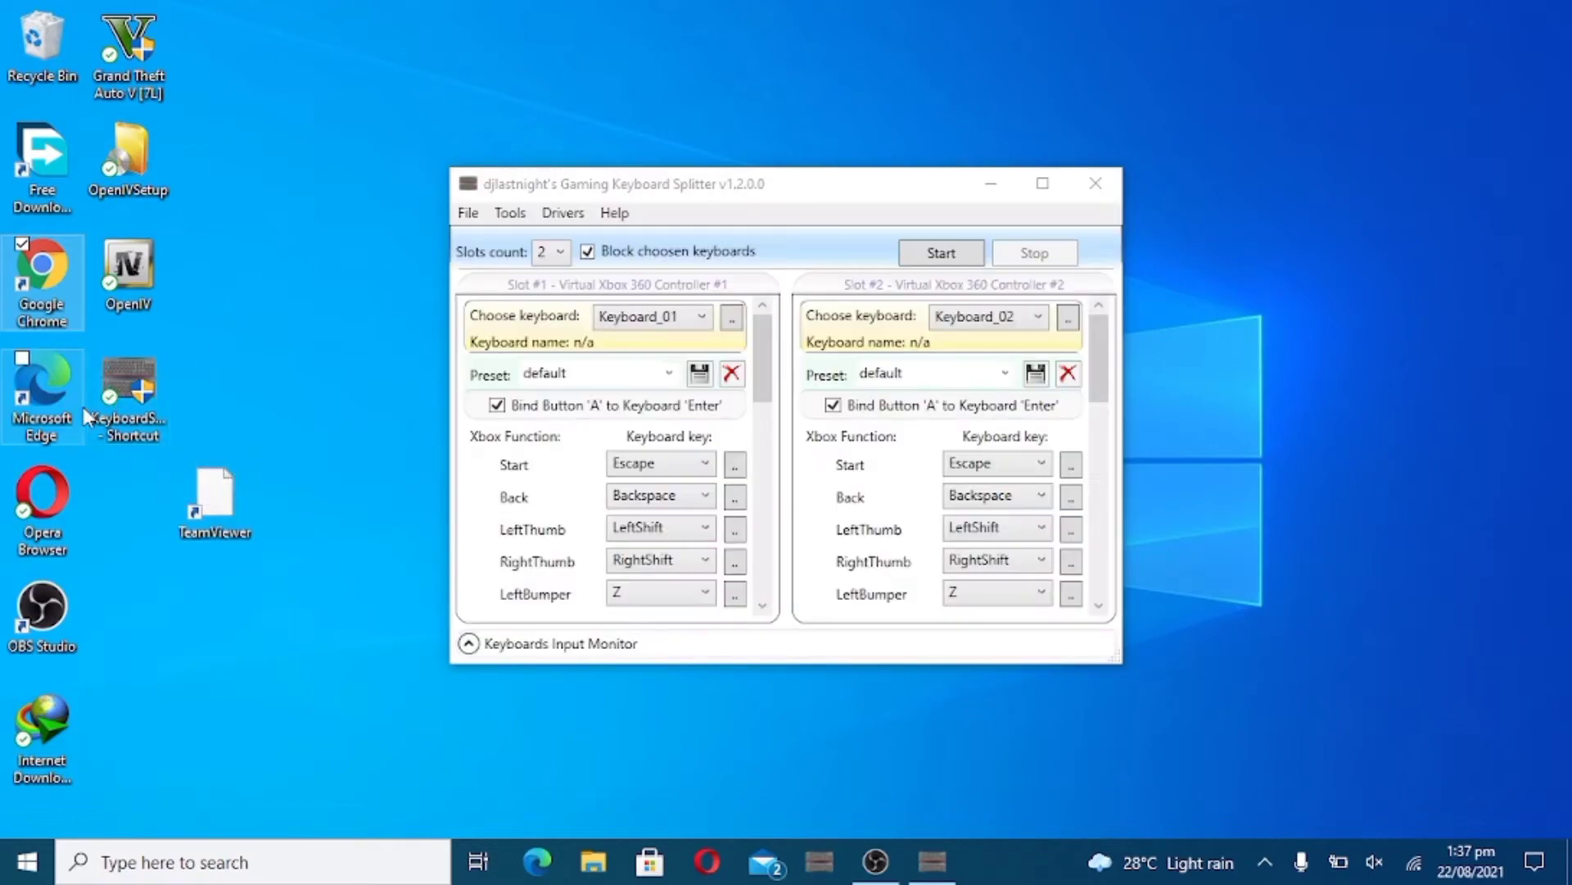
click(562, 252)
click(562, 252)
click(562, 252)
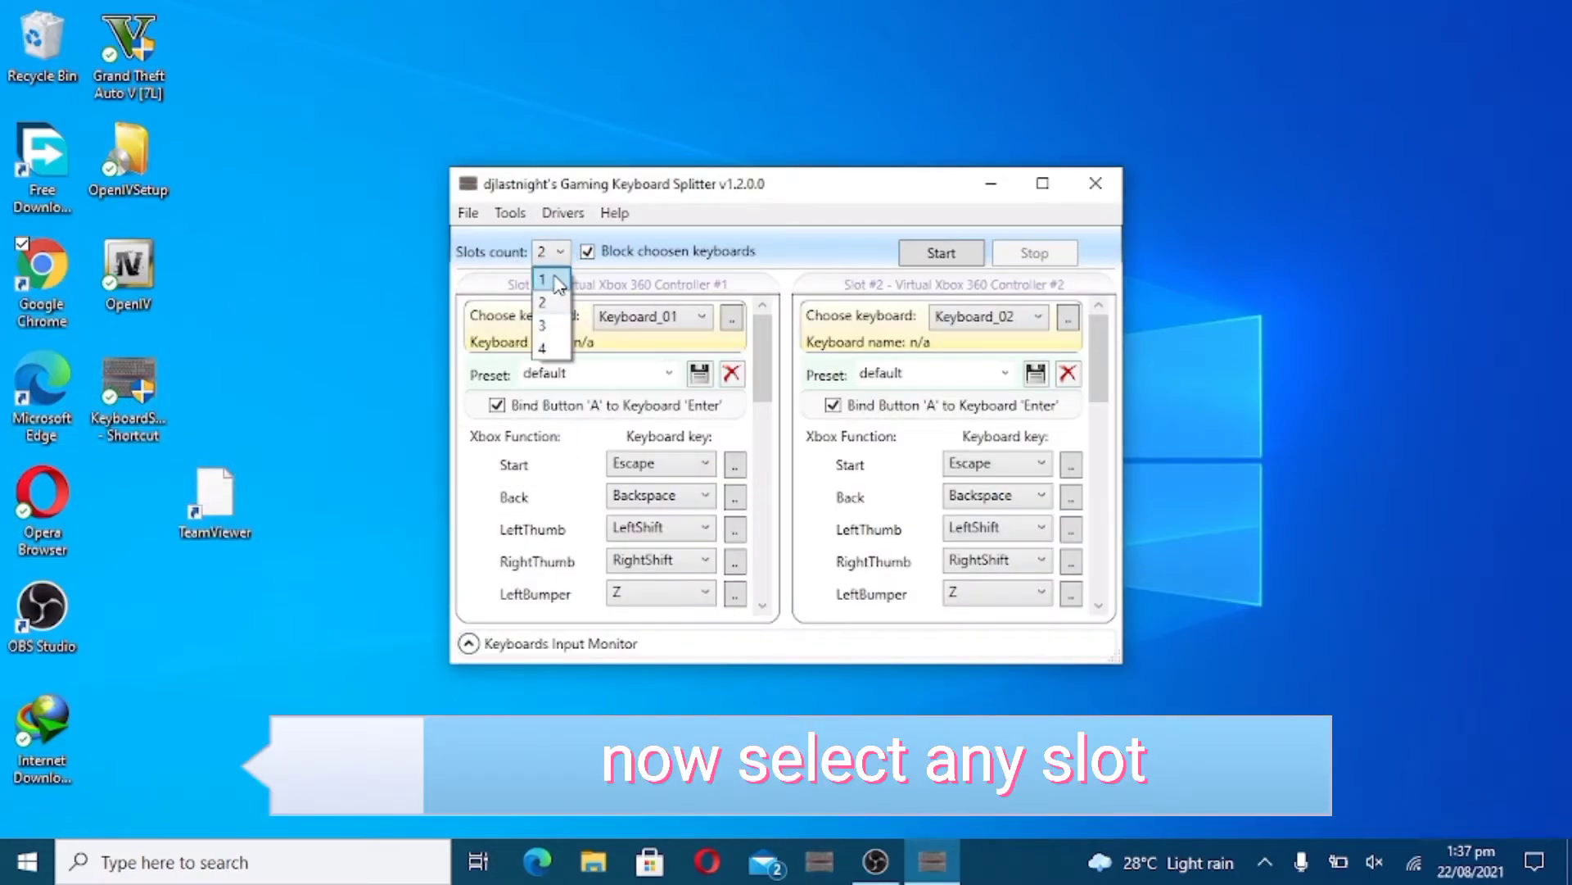
click(543, 280)
- Assign Keyboard_05 to slot #1 and start the virtual controller emulation
click(705, 316)
click(667, 421)
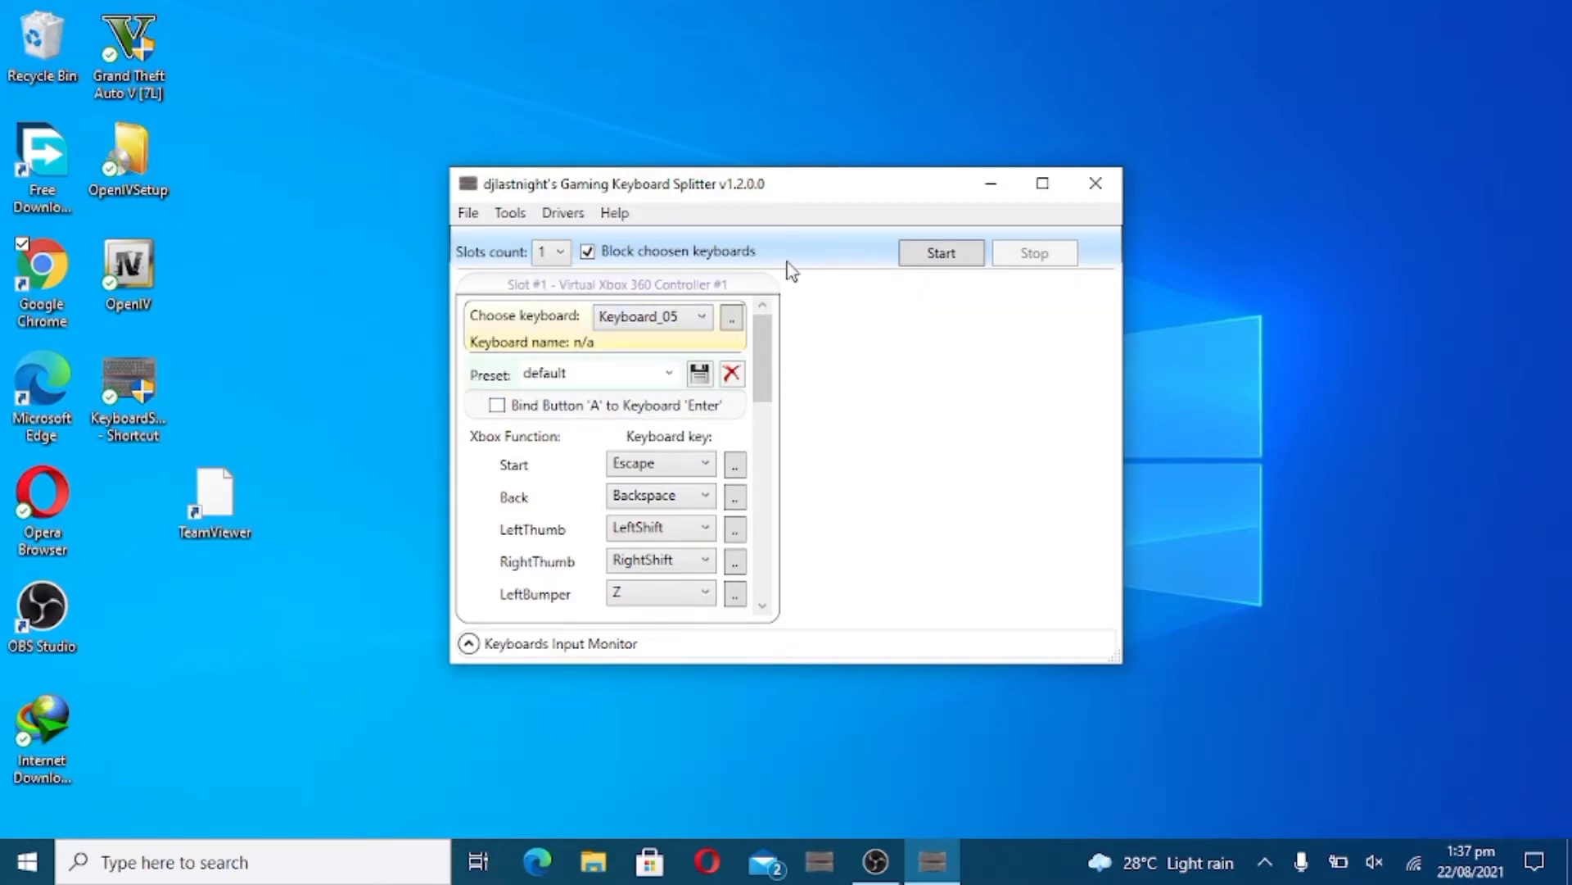
click(930, 260)
click(499, 215)
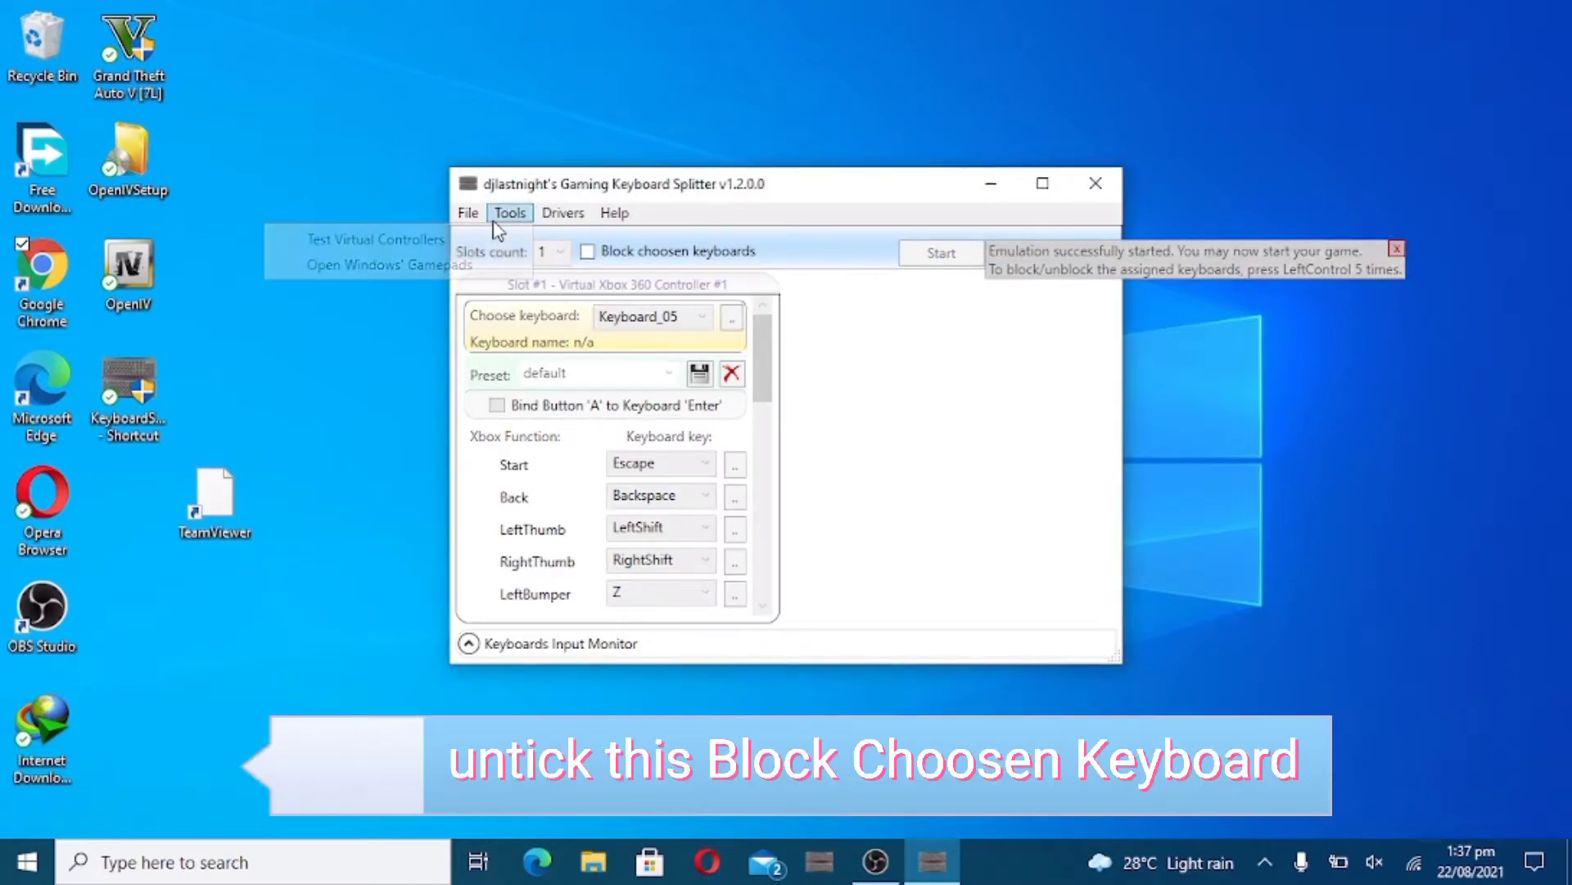
- Test the Keyboard05 virtual controller, stop emulation, and browse the LeftThumb key choices
click(465, 234)
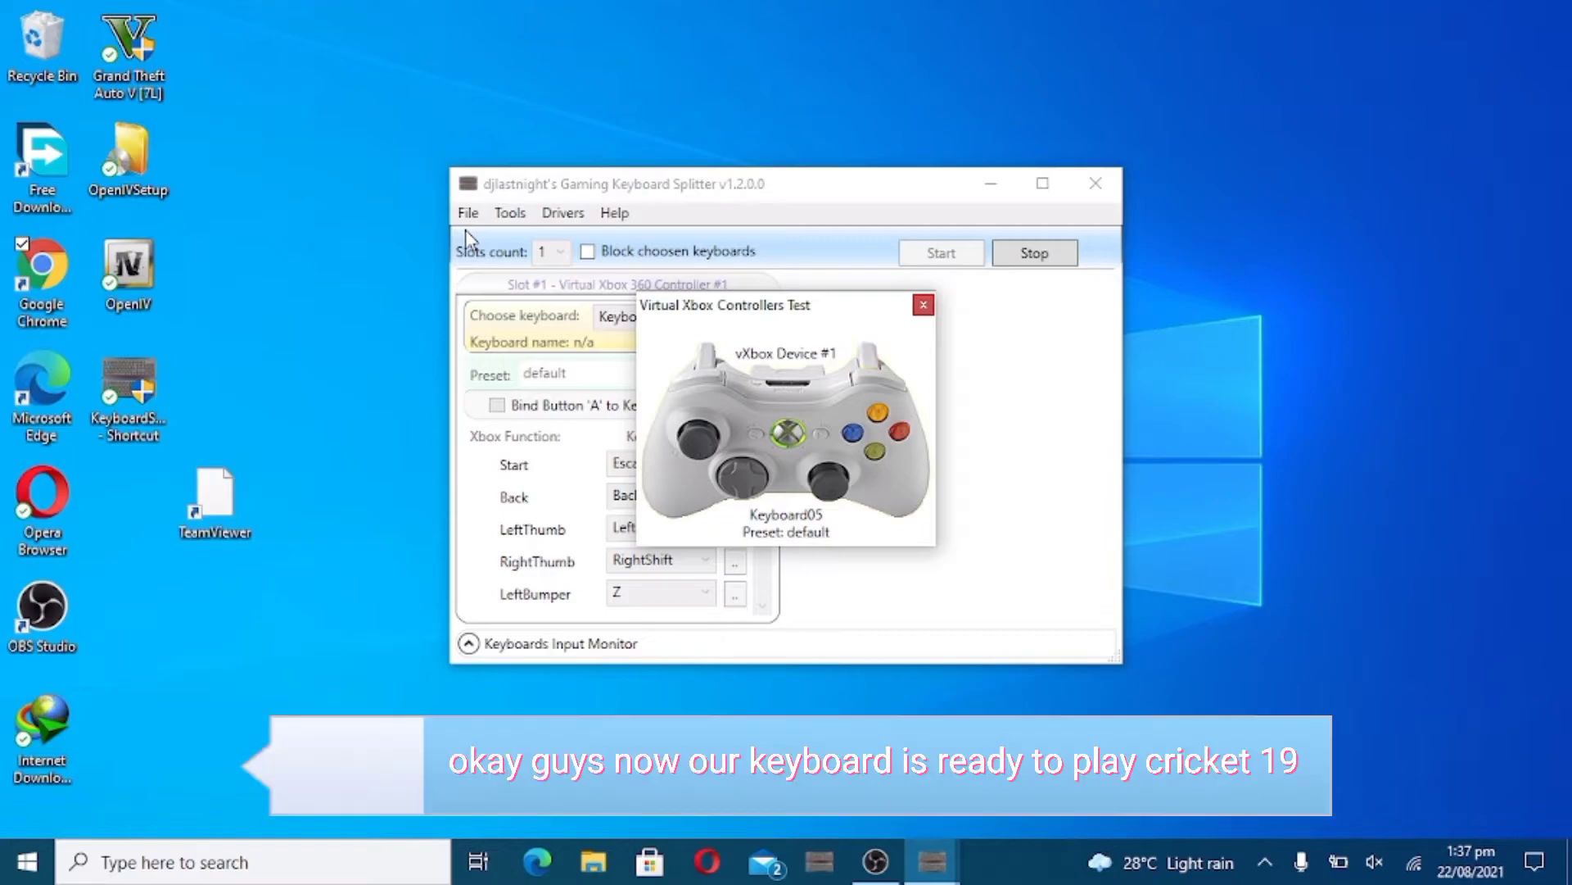
click(924, 306)
click(1033, 264)
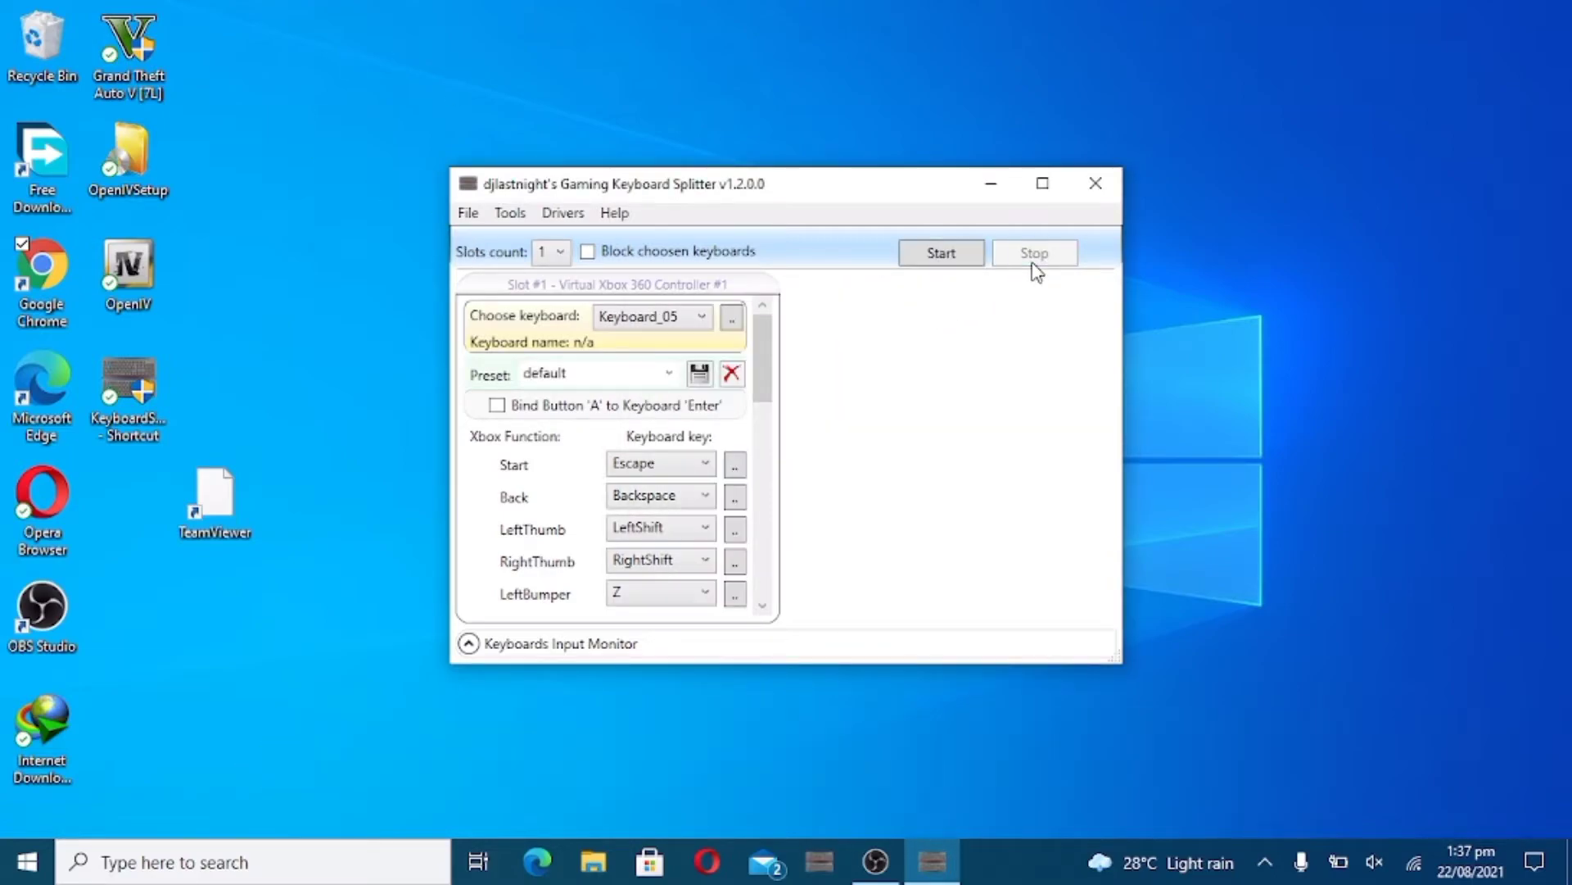
click(698, 530)
click(766, 531)
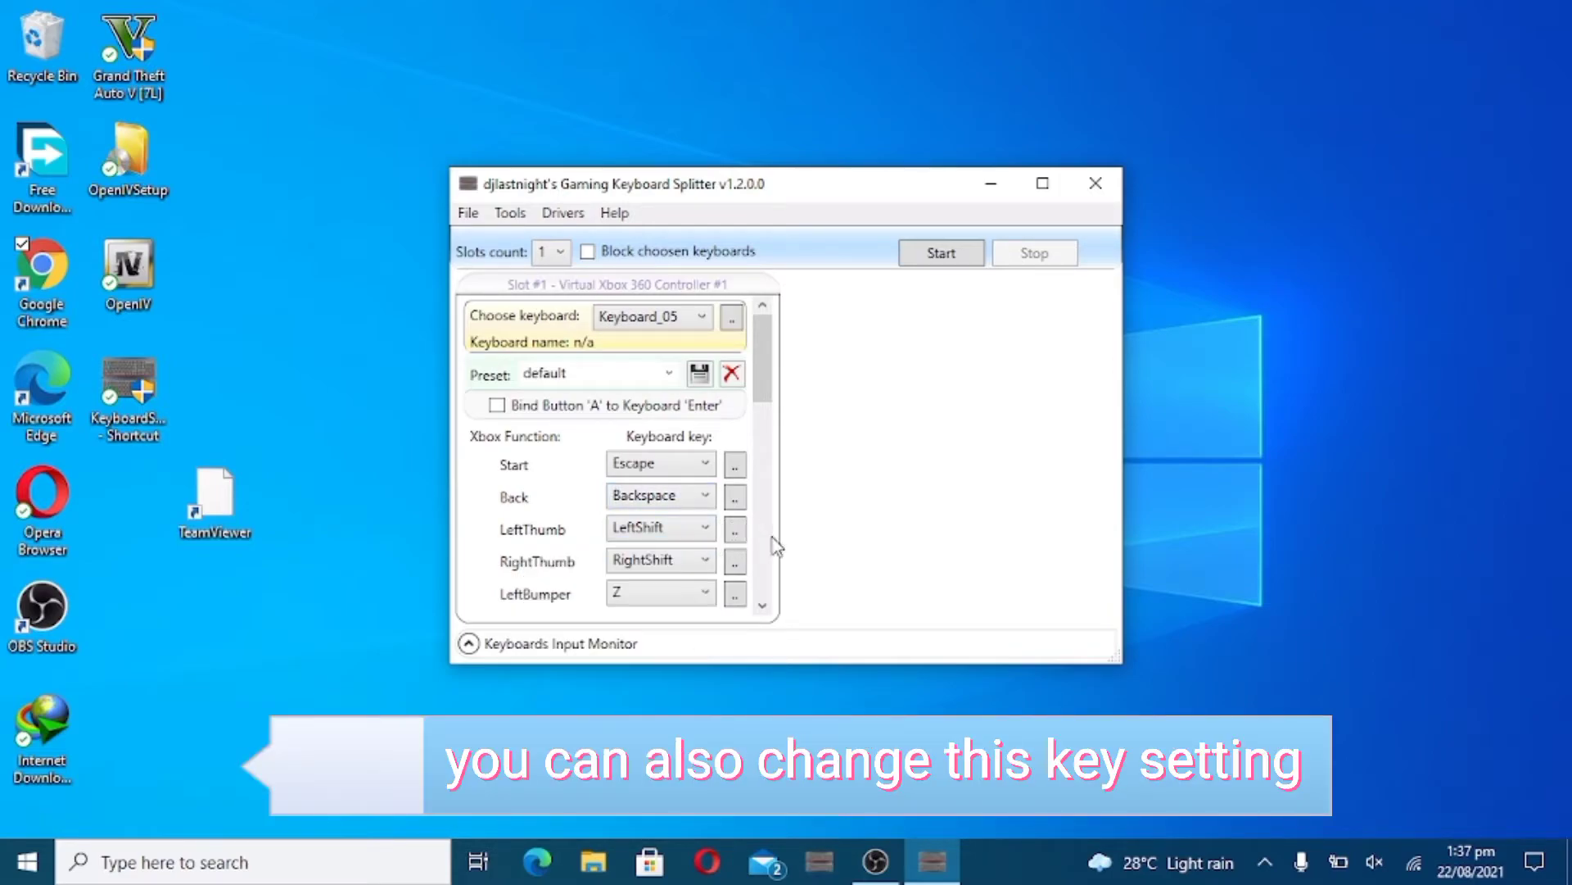
scroll(772, 544, down, 5)
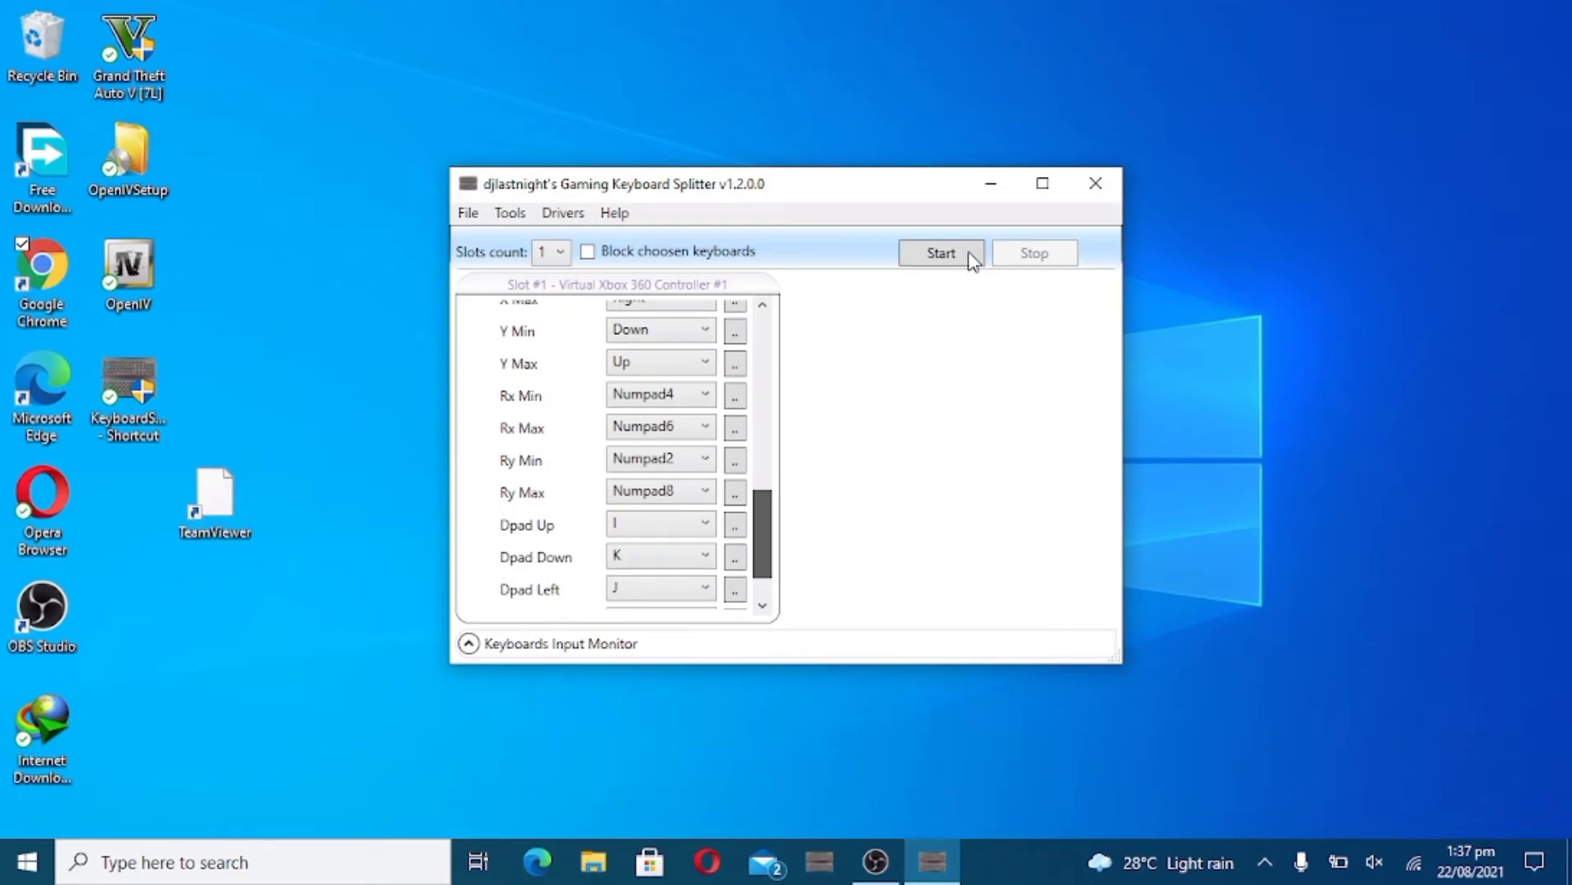